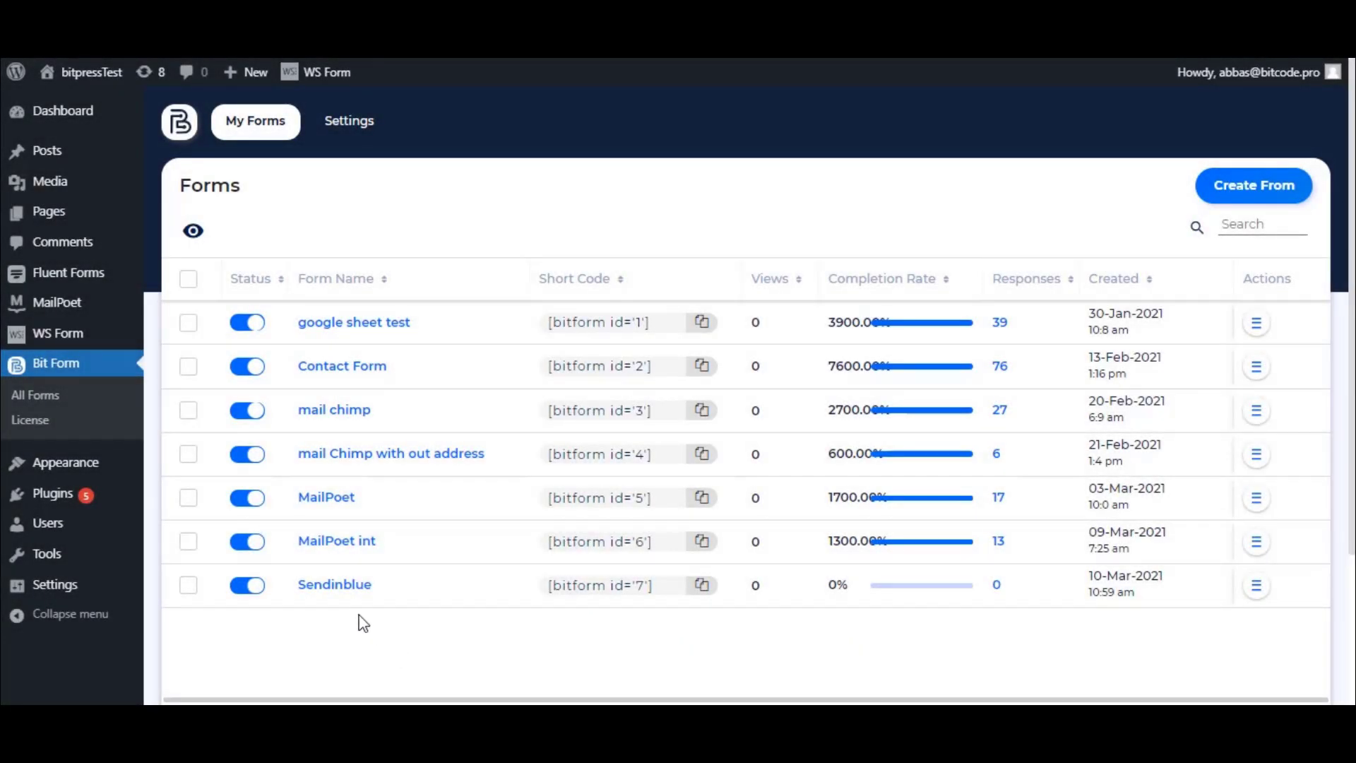
Open the Sendinblue form's Integrations settings and start adding a new integration
left_click(330, 586)
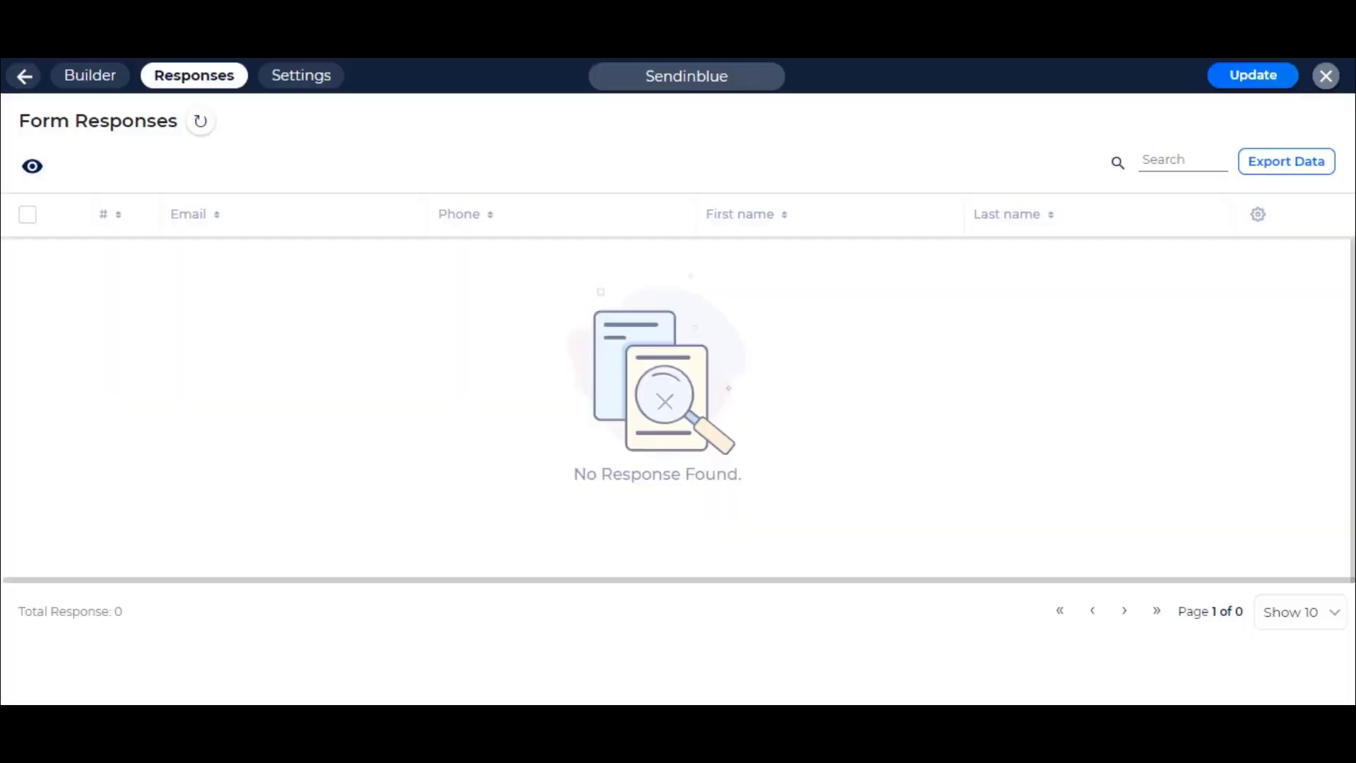
left_click(292, 79)
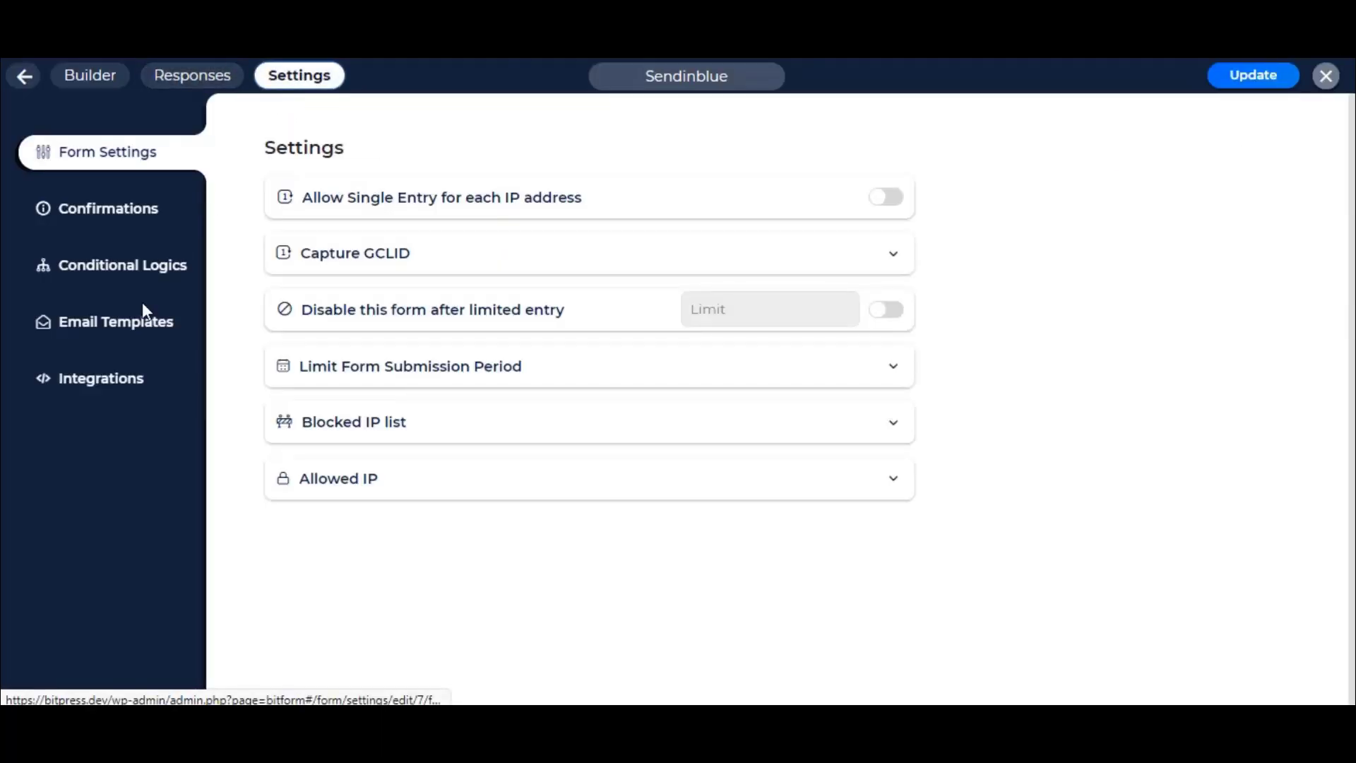
left_click(99, 390)
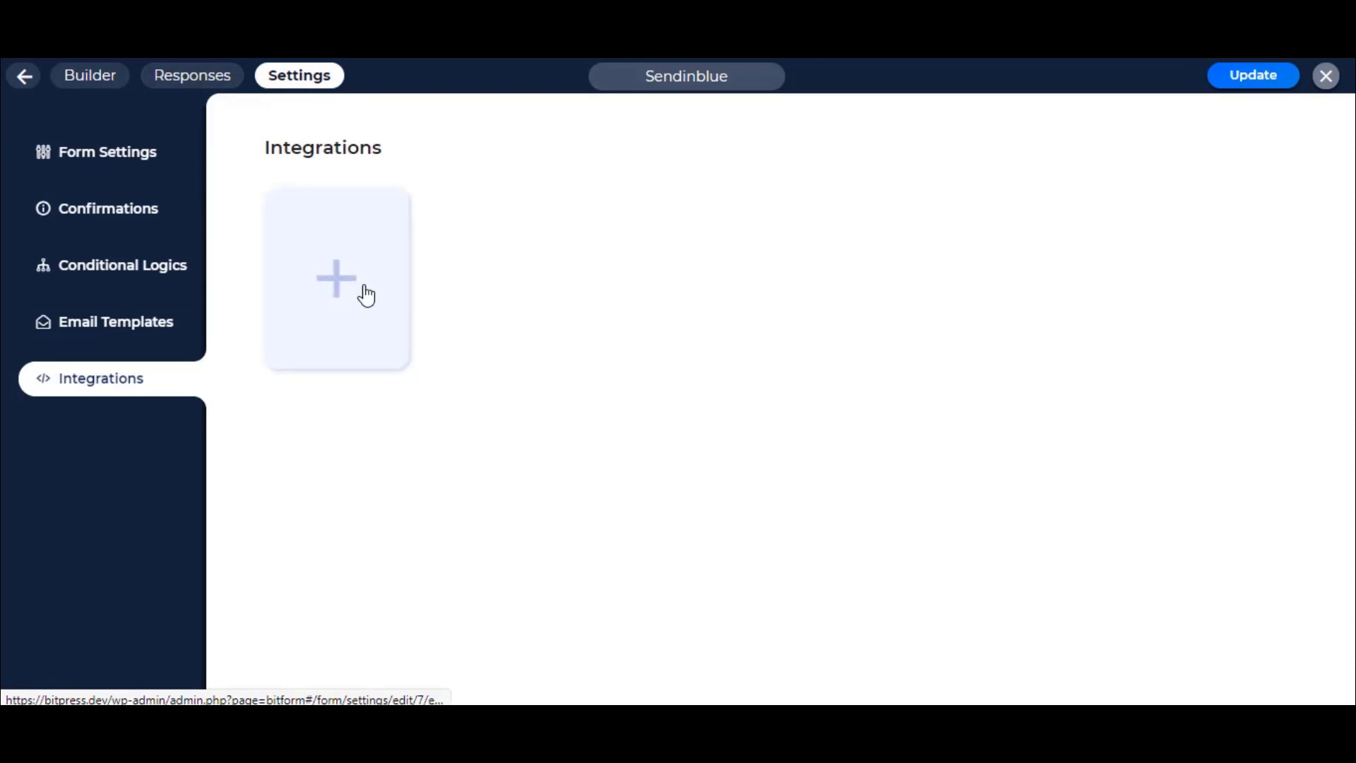
left_click(366, 295)
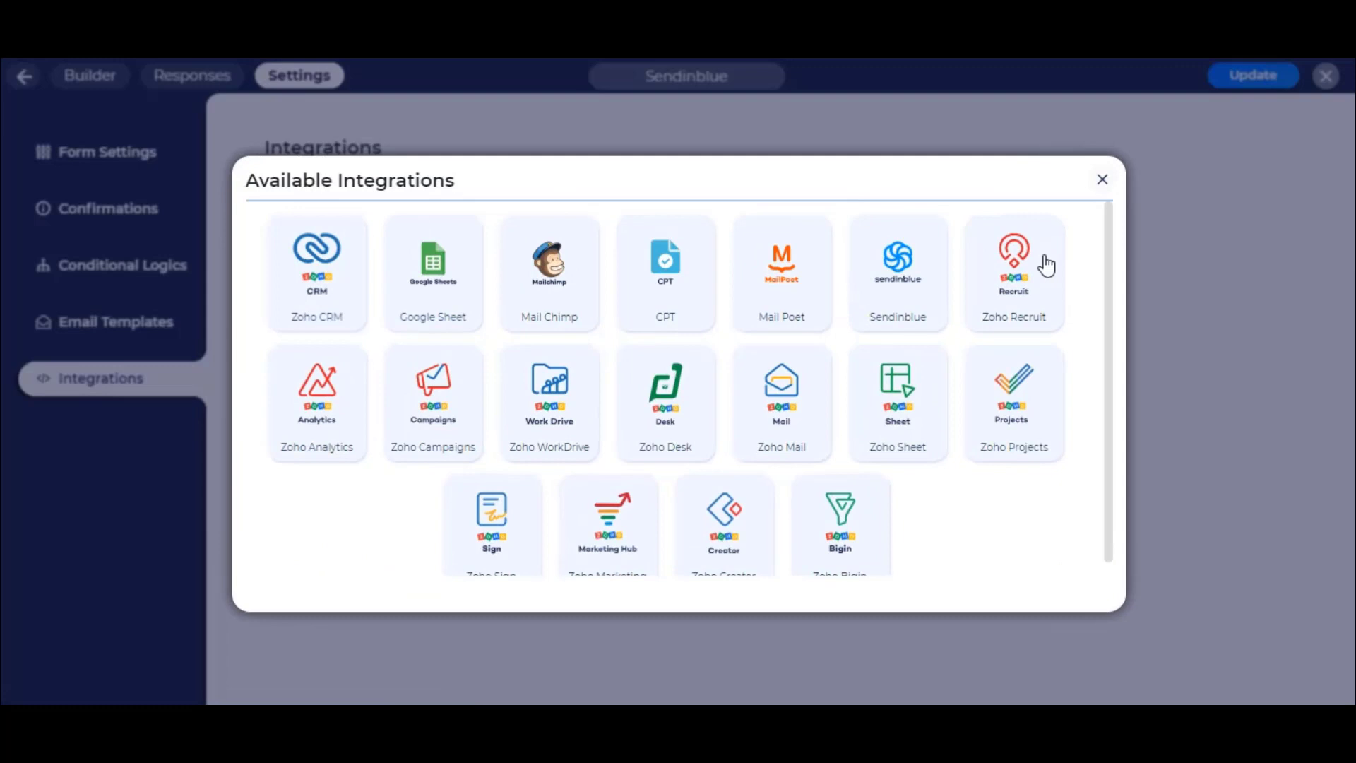
Pick the Sendinblue tile, keep the name 'Sendinblue API', and paste an API key
left_click(898, 313)
left_click(467, 267)
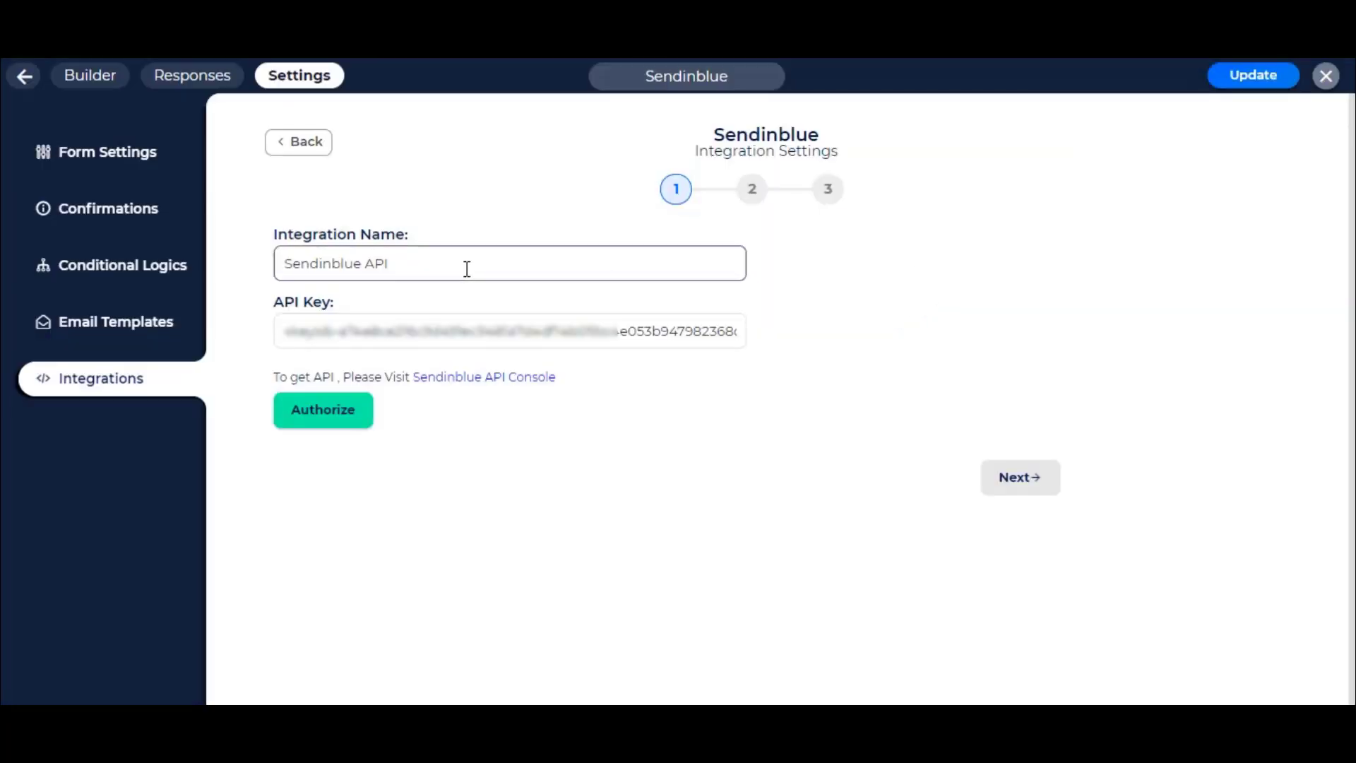
left_click(910, 298)
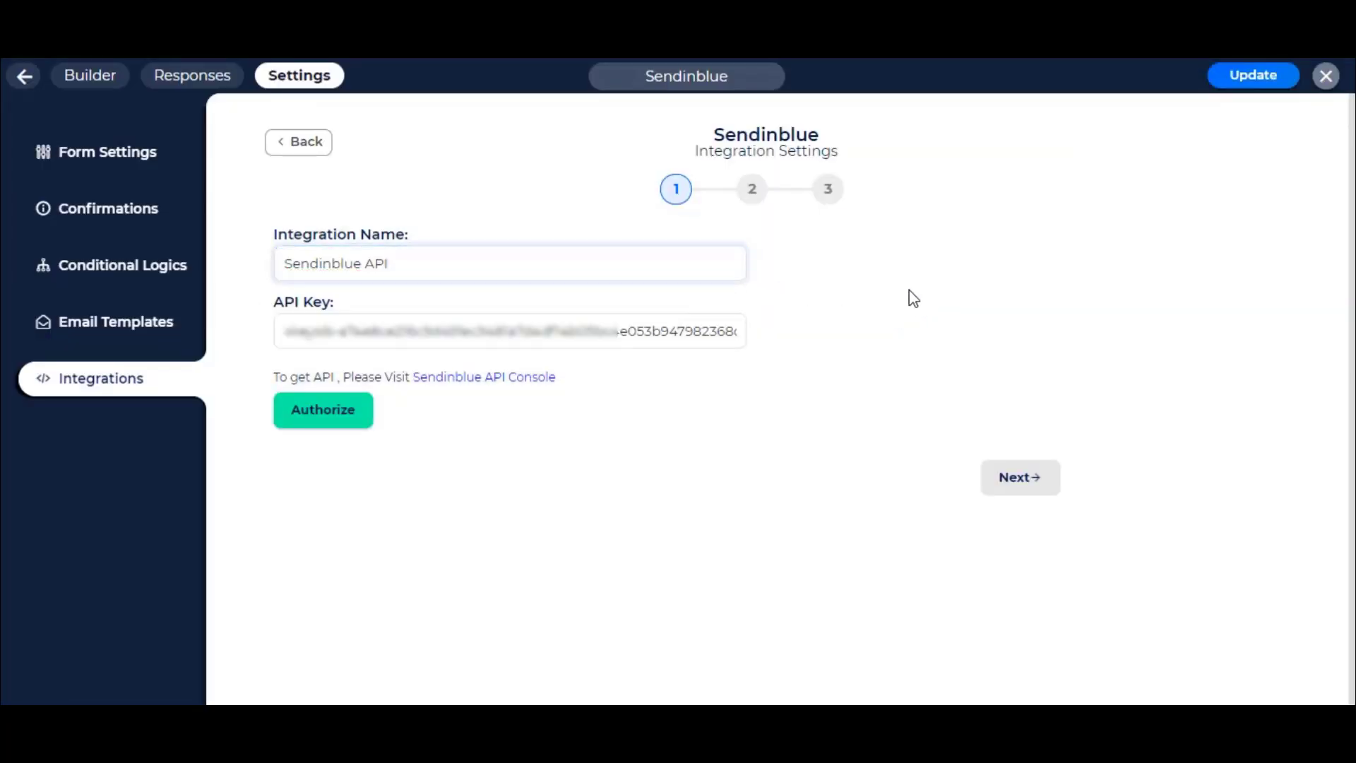
left_click(311, 344)
left_click_drag(285, 332, 763, 339)
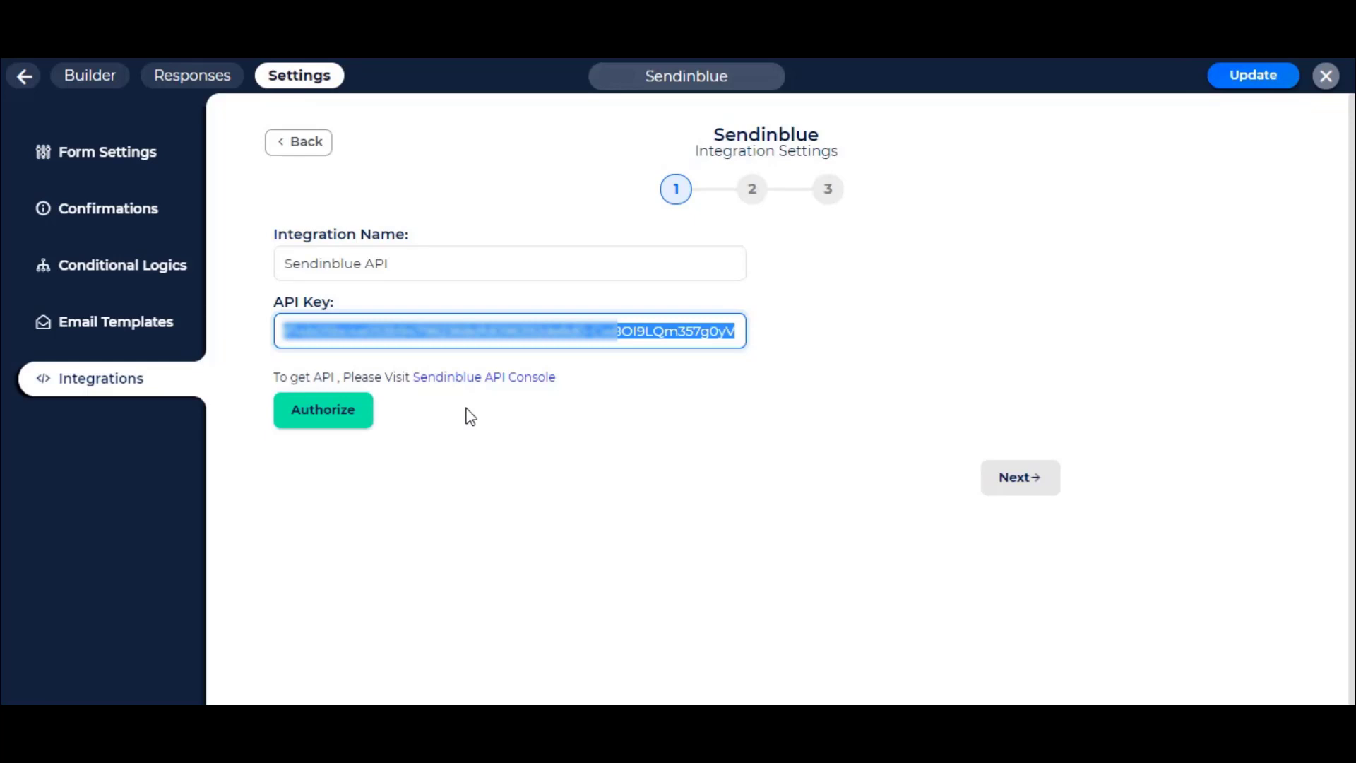
key("ctrl+v")
Open the Sendinblue API Console in a new tab and select the first v3 API key
right_click(471, 380)
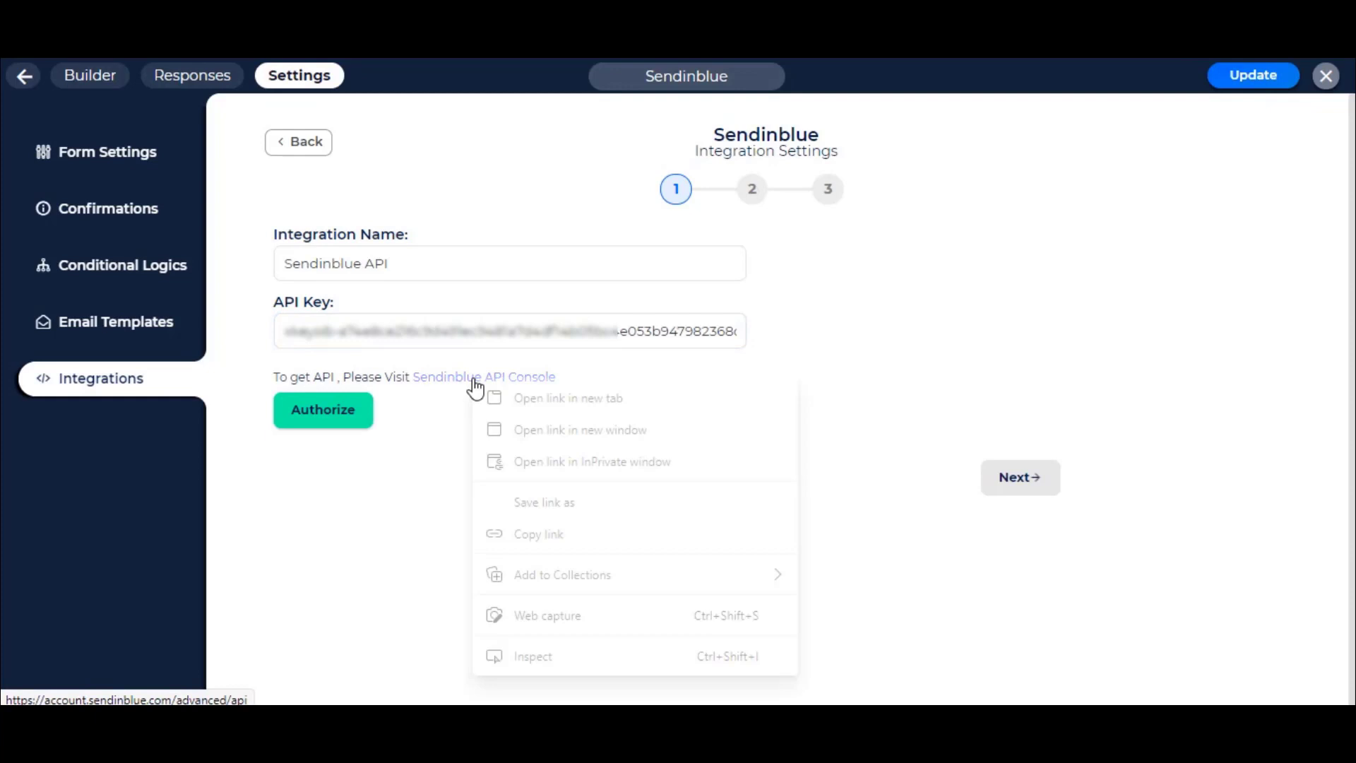
left_click(556, 399)
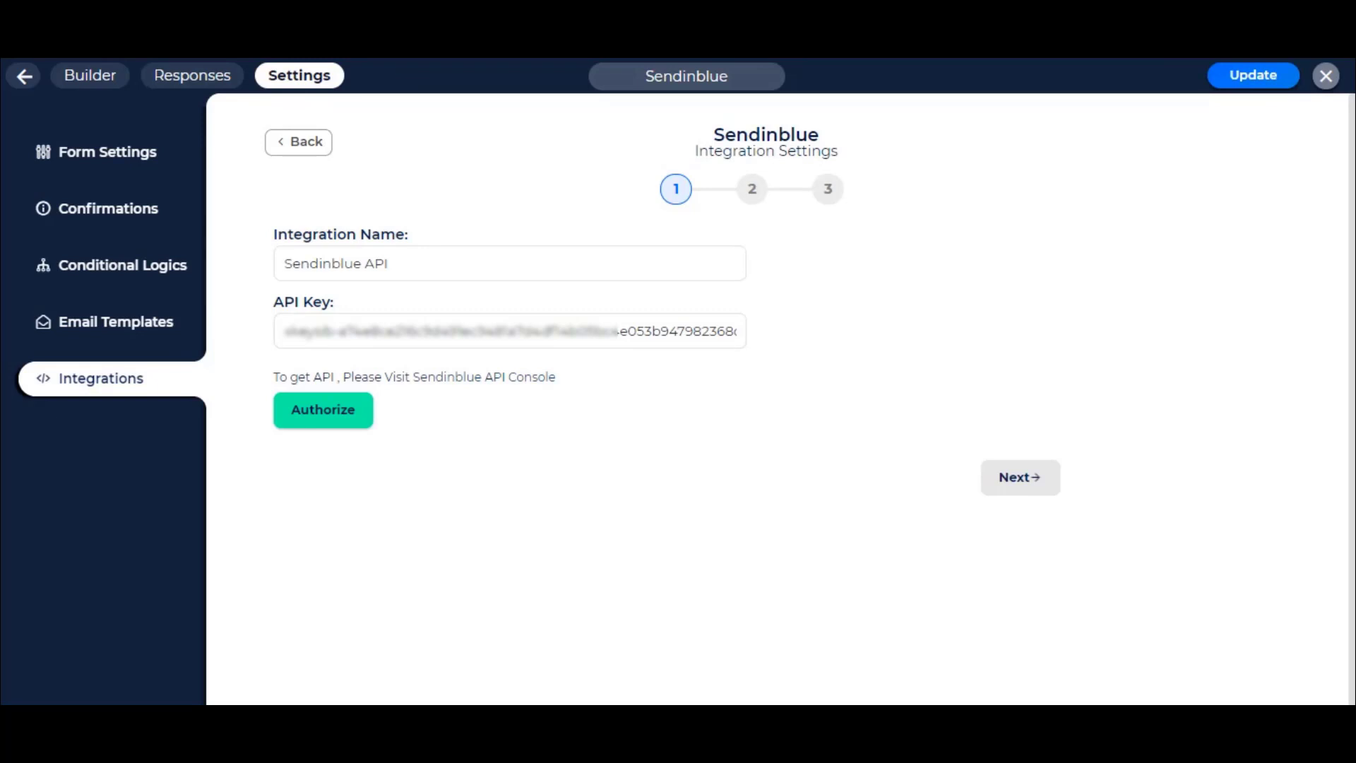
key("ctrl+Tab")
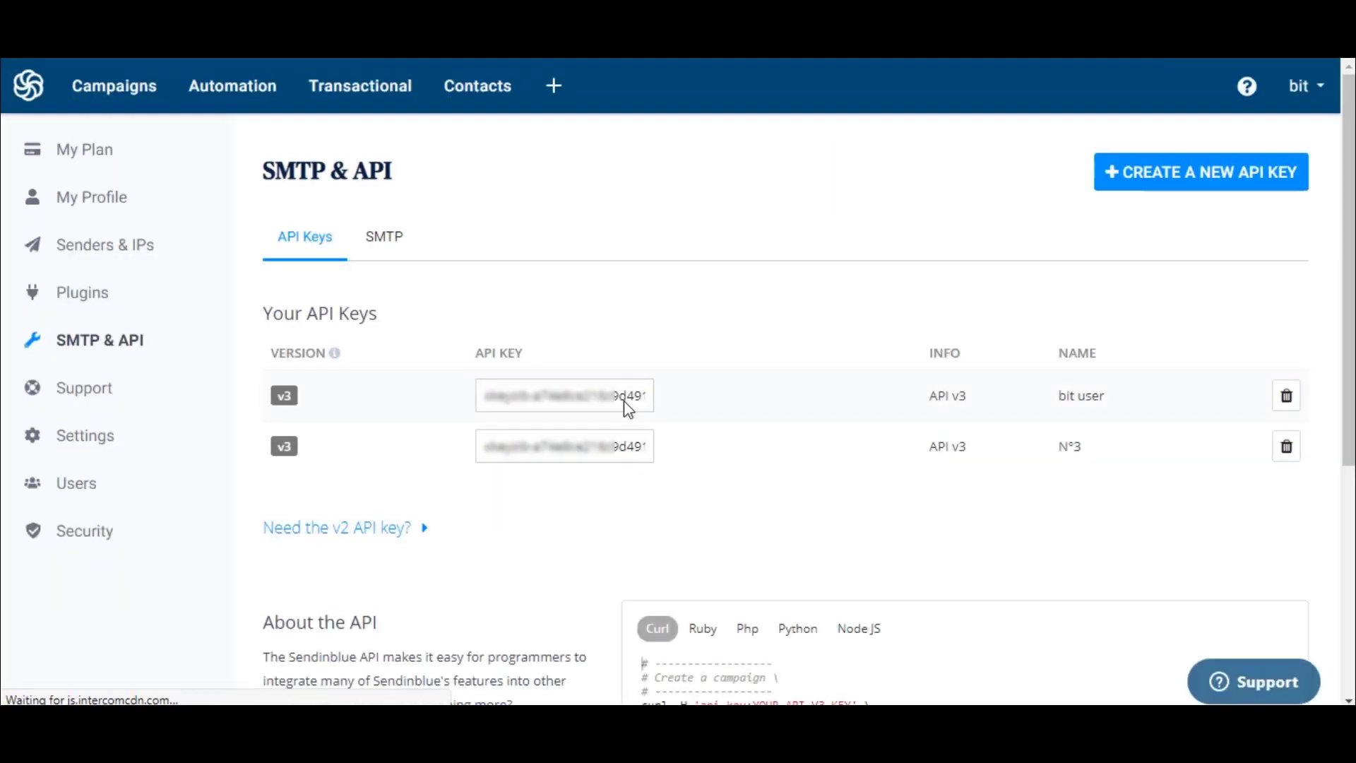
scroll(602, 385, "down", 2)
triple_click(621, 296)
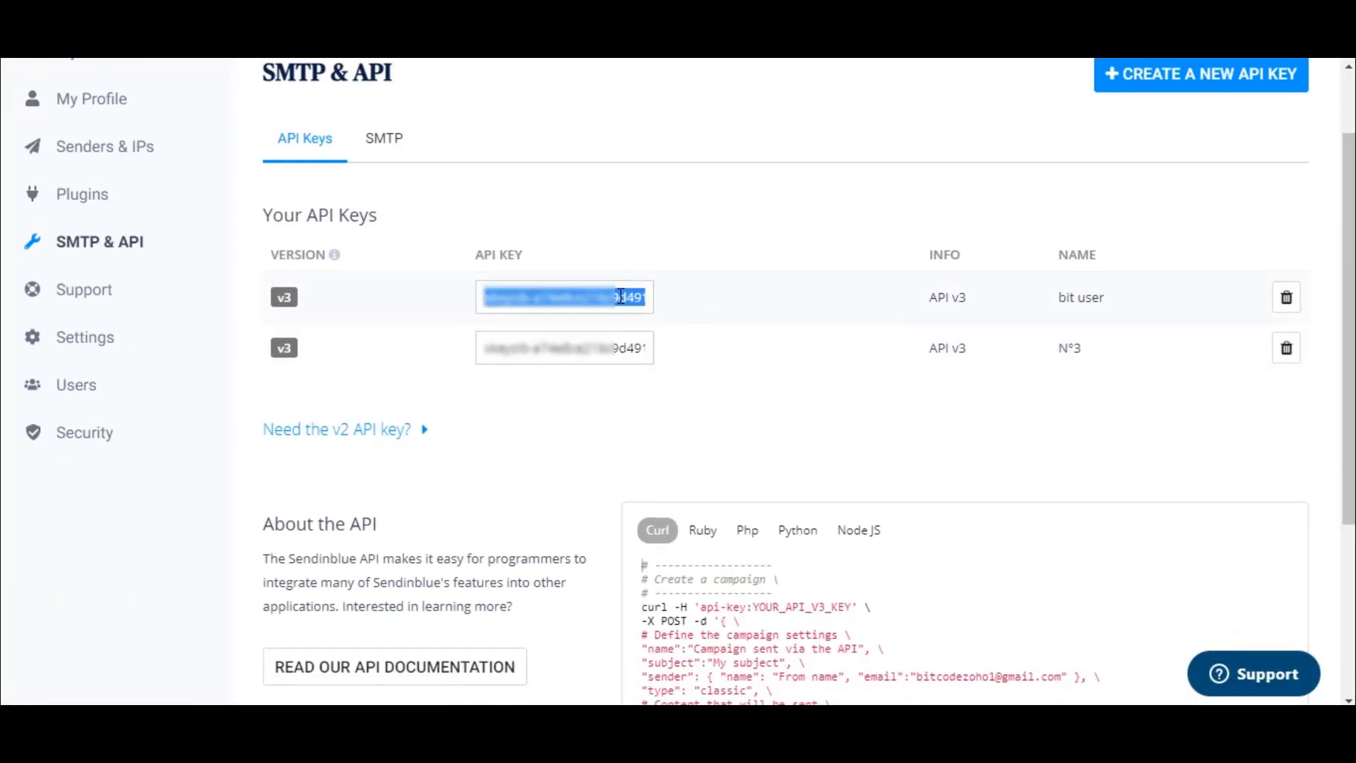
Replace the API Key field with the copied v3 key and authorize it
key("ctrl+Tab")
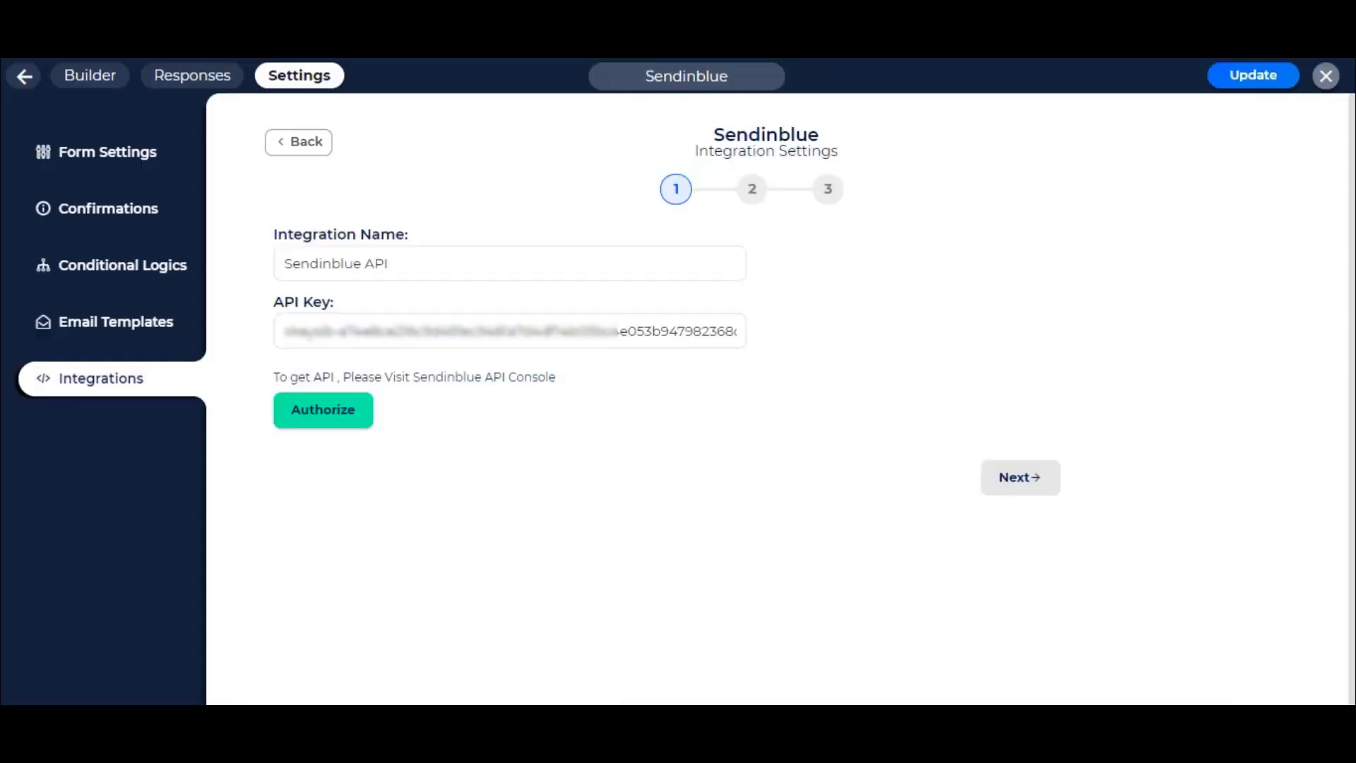
left_click(423, 329)
triple_click(427, 332)
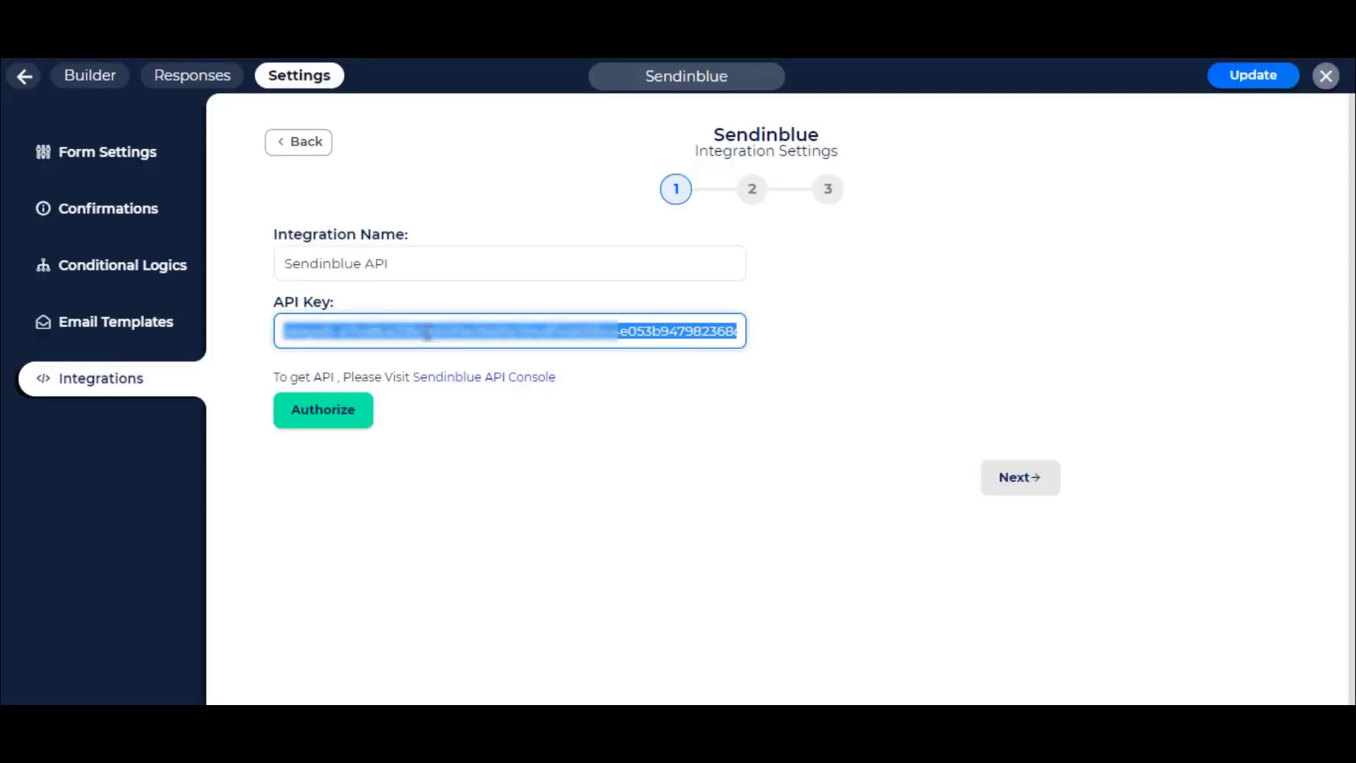
key("ctrl+v")
left_click(563, 500)
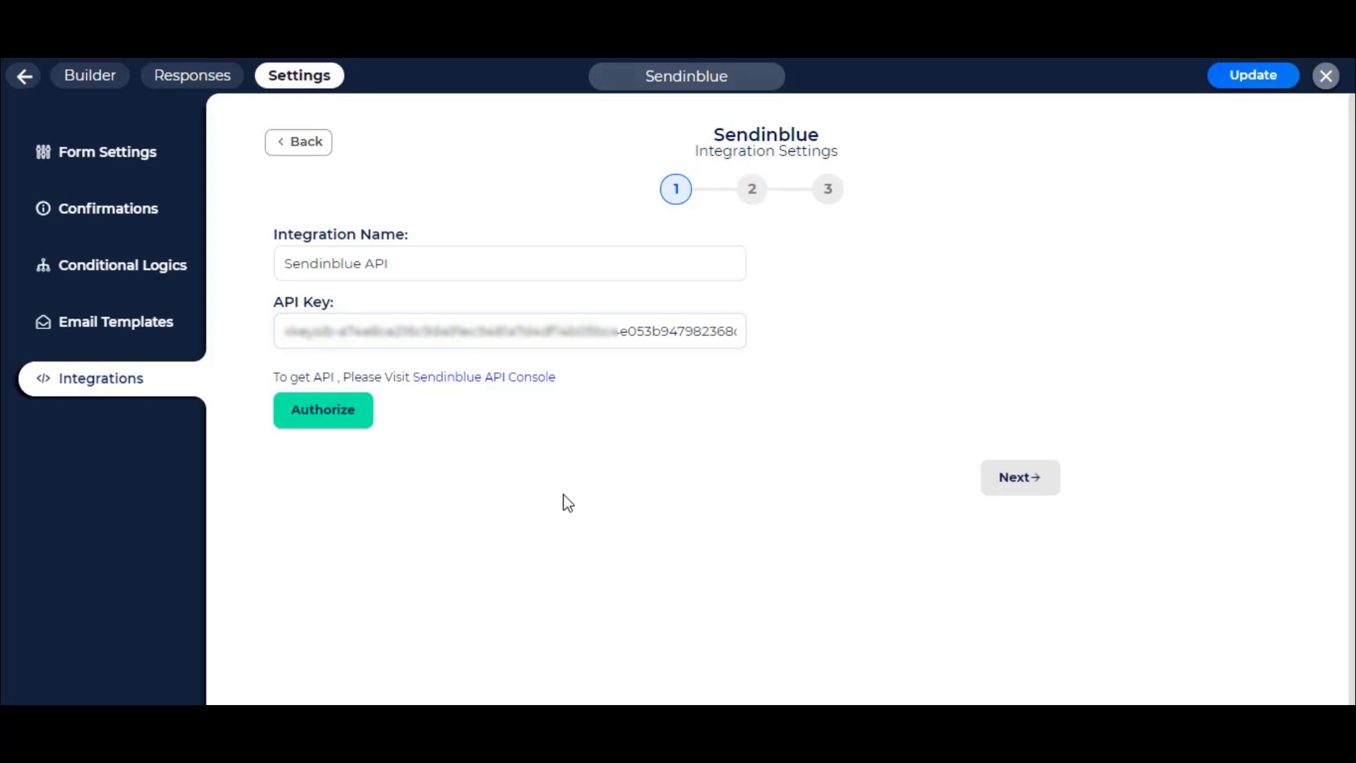
left_click(324, 417)
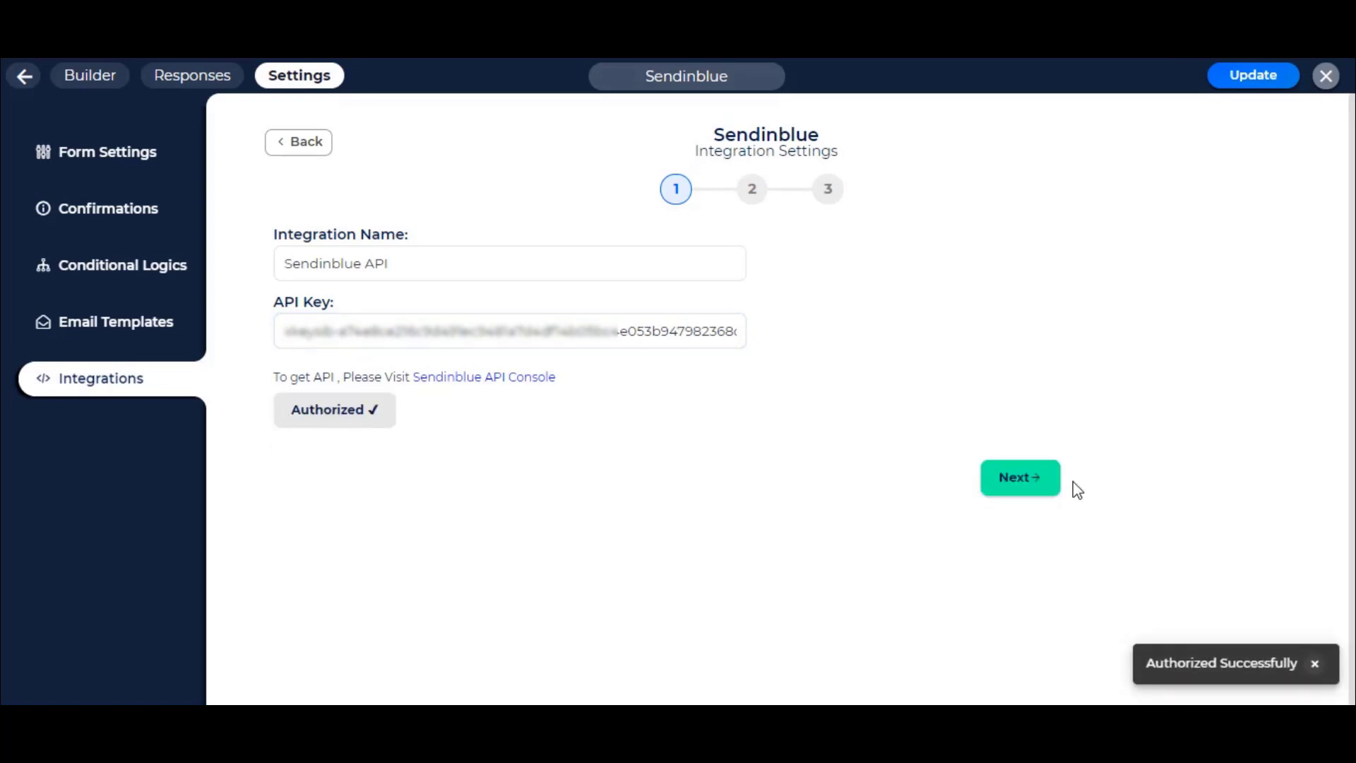
Move to step 2 and select the 'bit user' and 'bit list' Sendinblue lists
left_click(1006, 478)
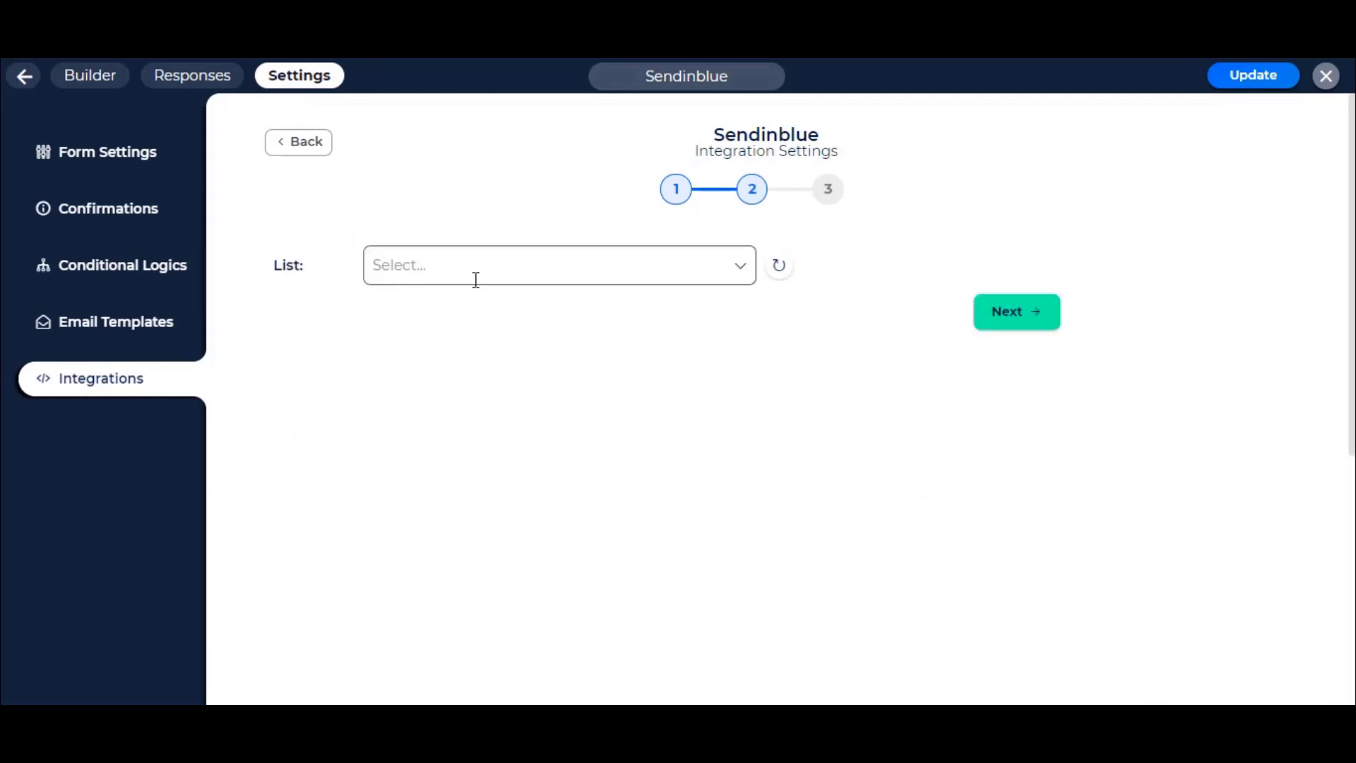
left_click_drag(278, 272, 332, 271)
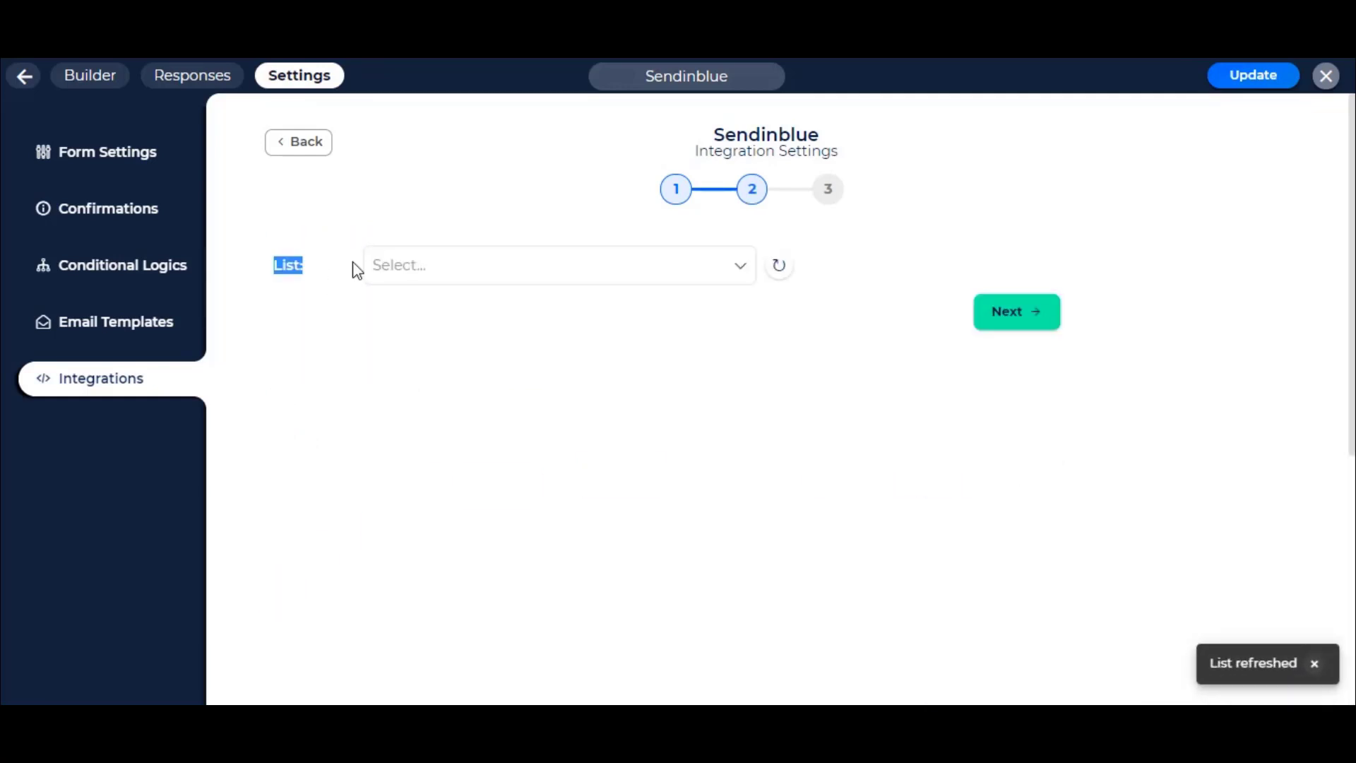
left_click(536, 277)
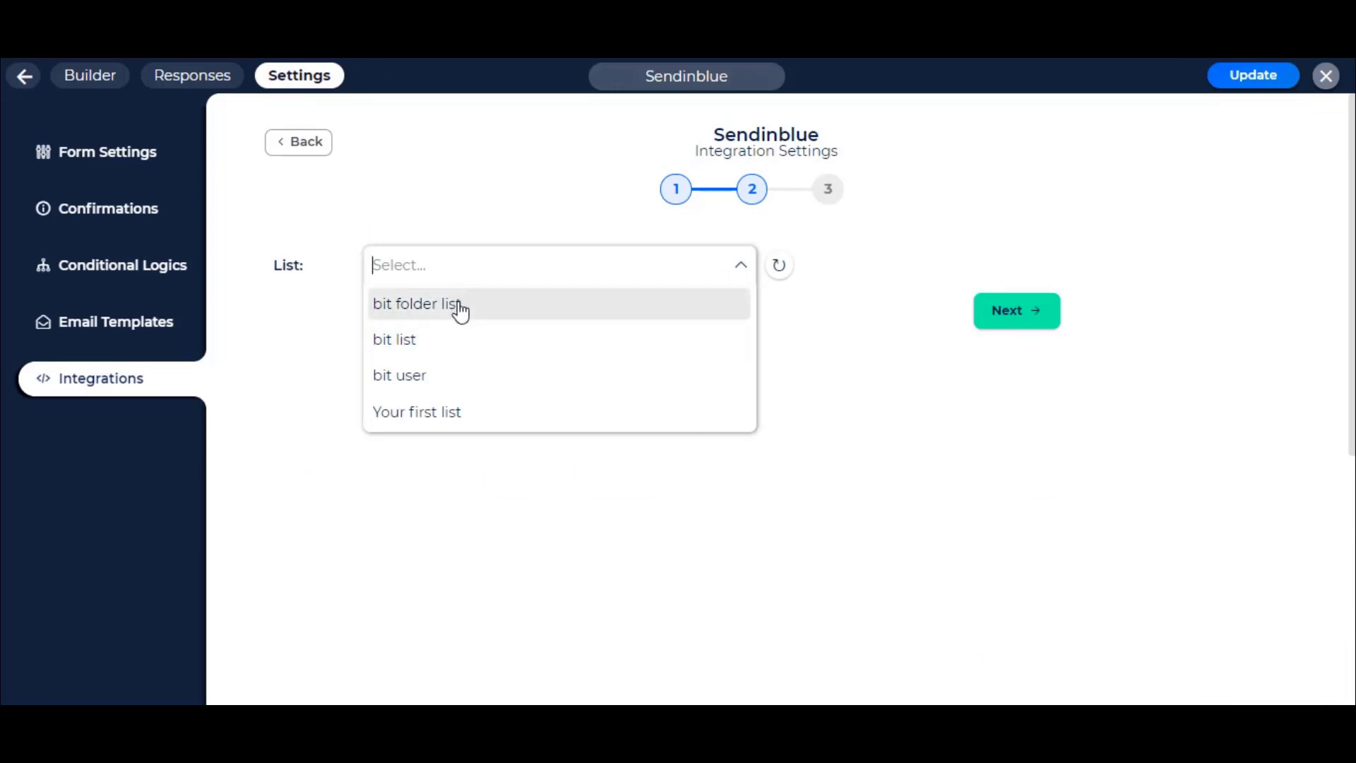
left_click(459, 376)
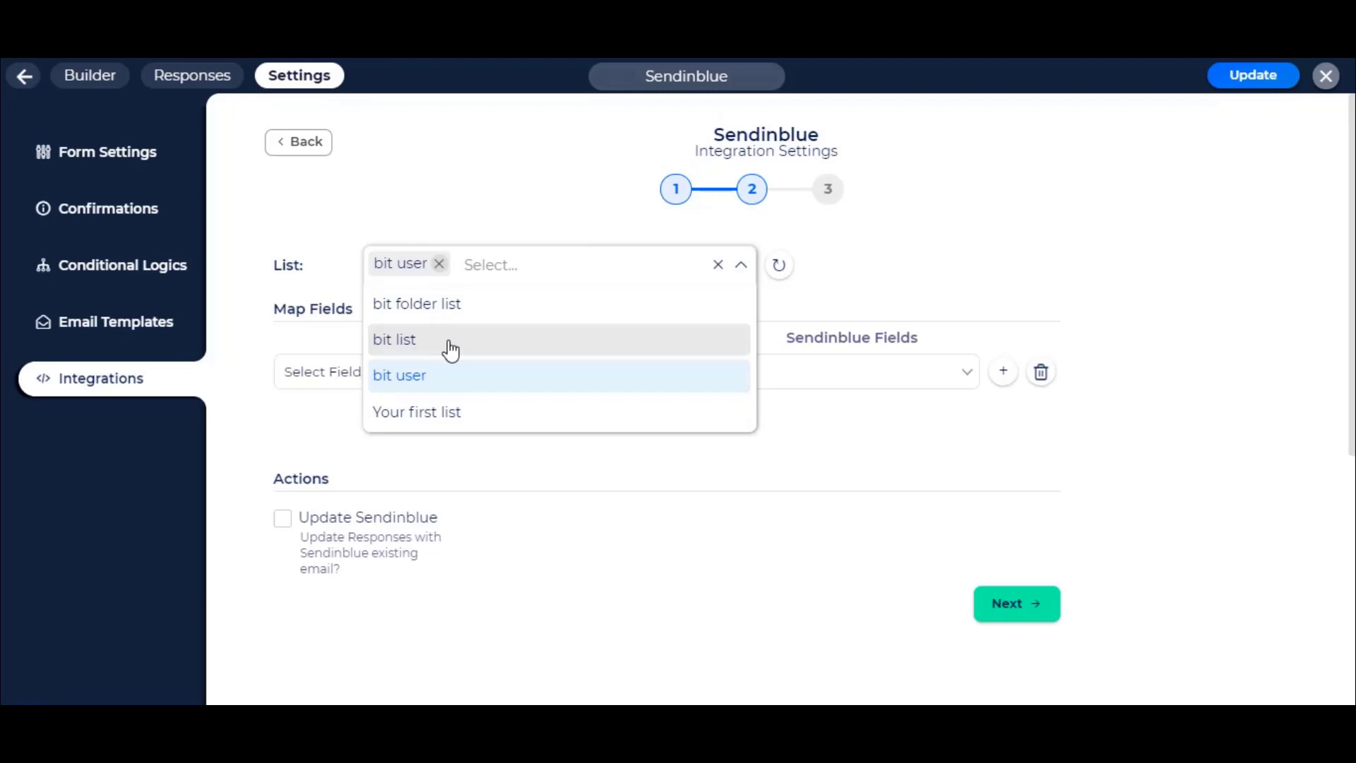
left_click(452, 343)
left_click(953, 265)
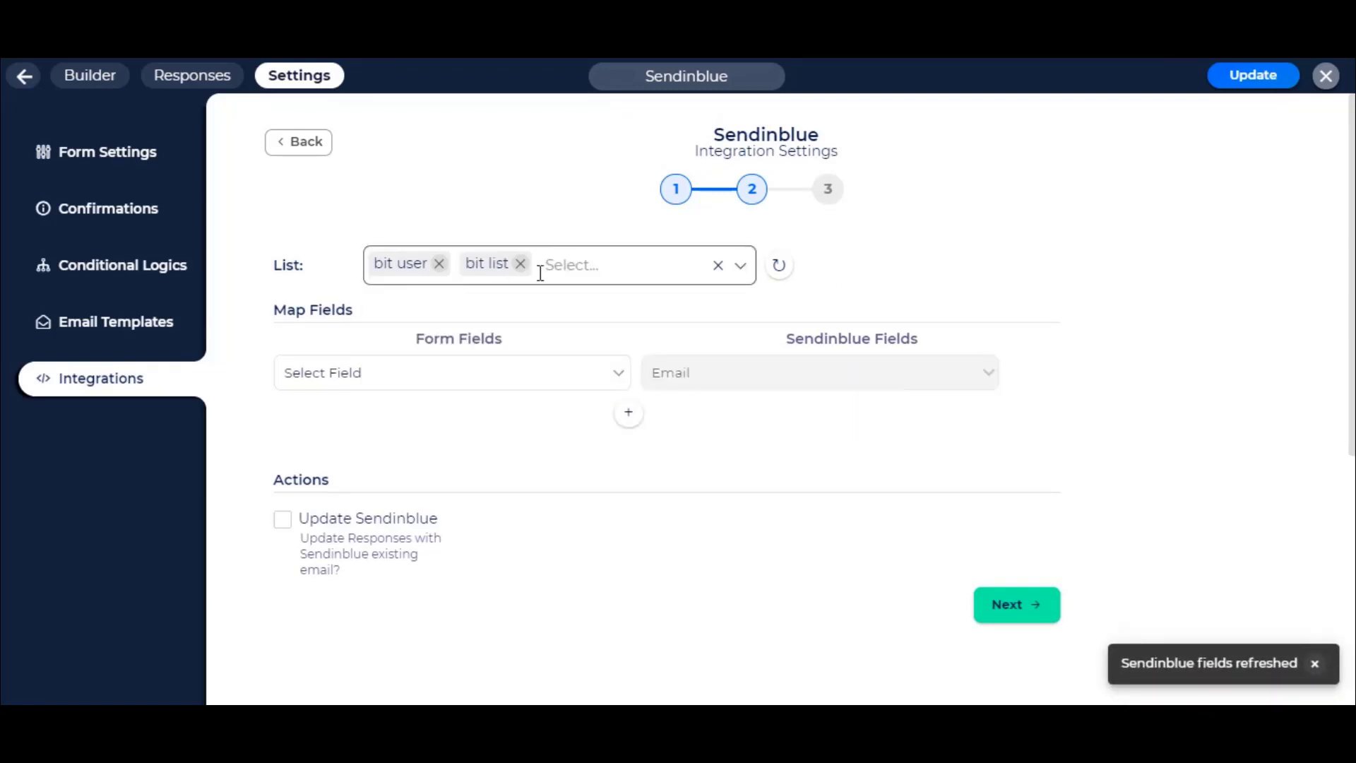
Add a second, empty field-mapping row under Map Fields
left_click(1013, 237)
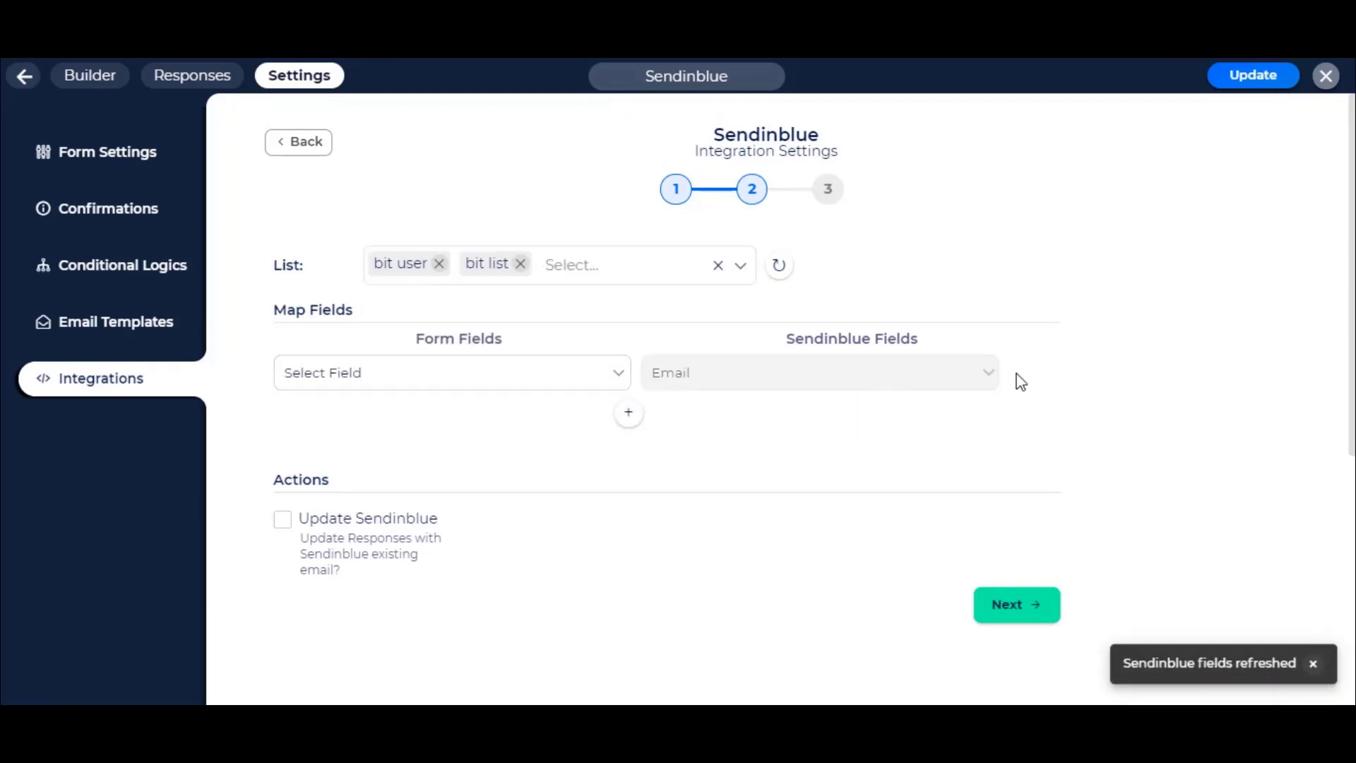
left_click(628, 413)
scroll(632, 381, "down", 1)
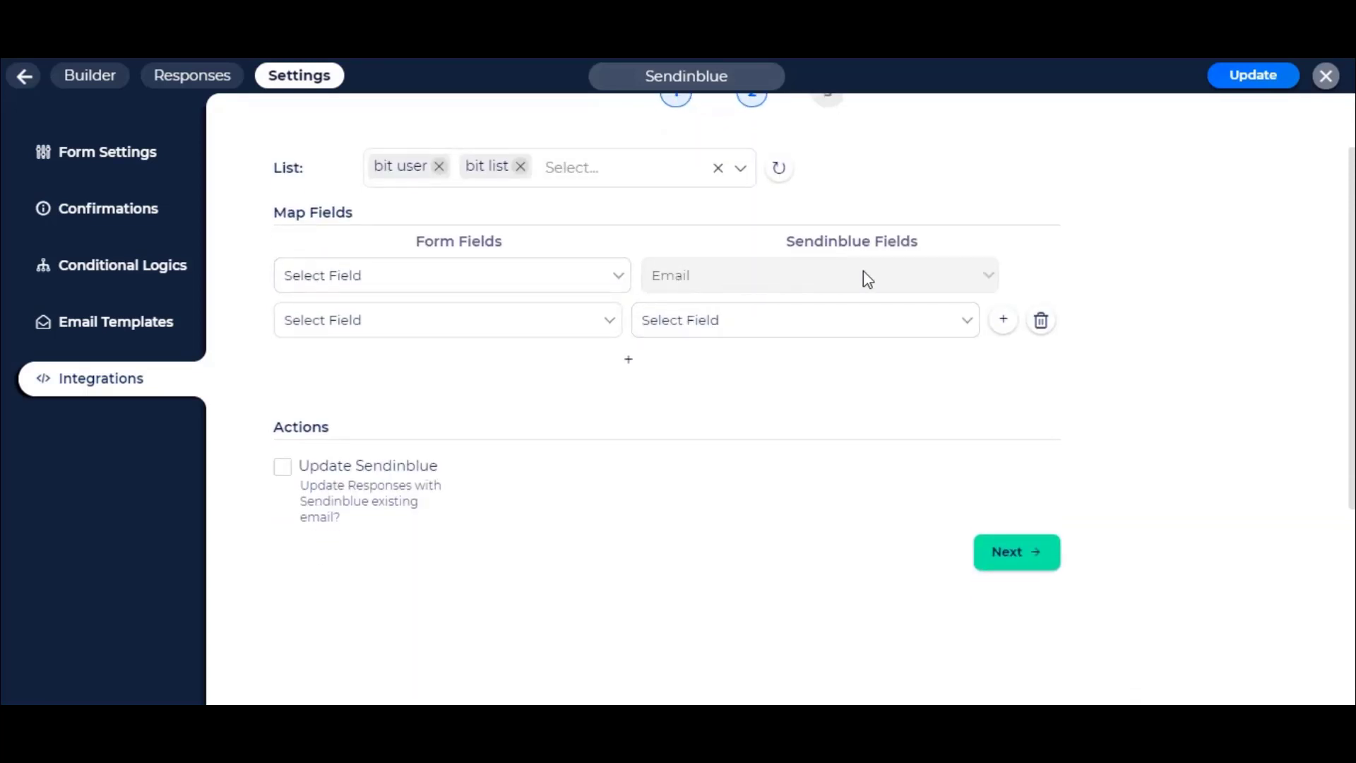
Map First name to FIRSTNAME and Last name to LASTNAME in rows two and three
left_click(744, 332)
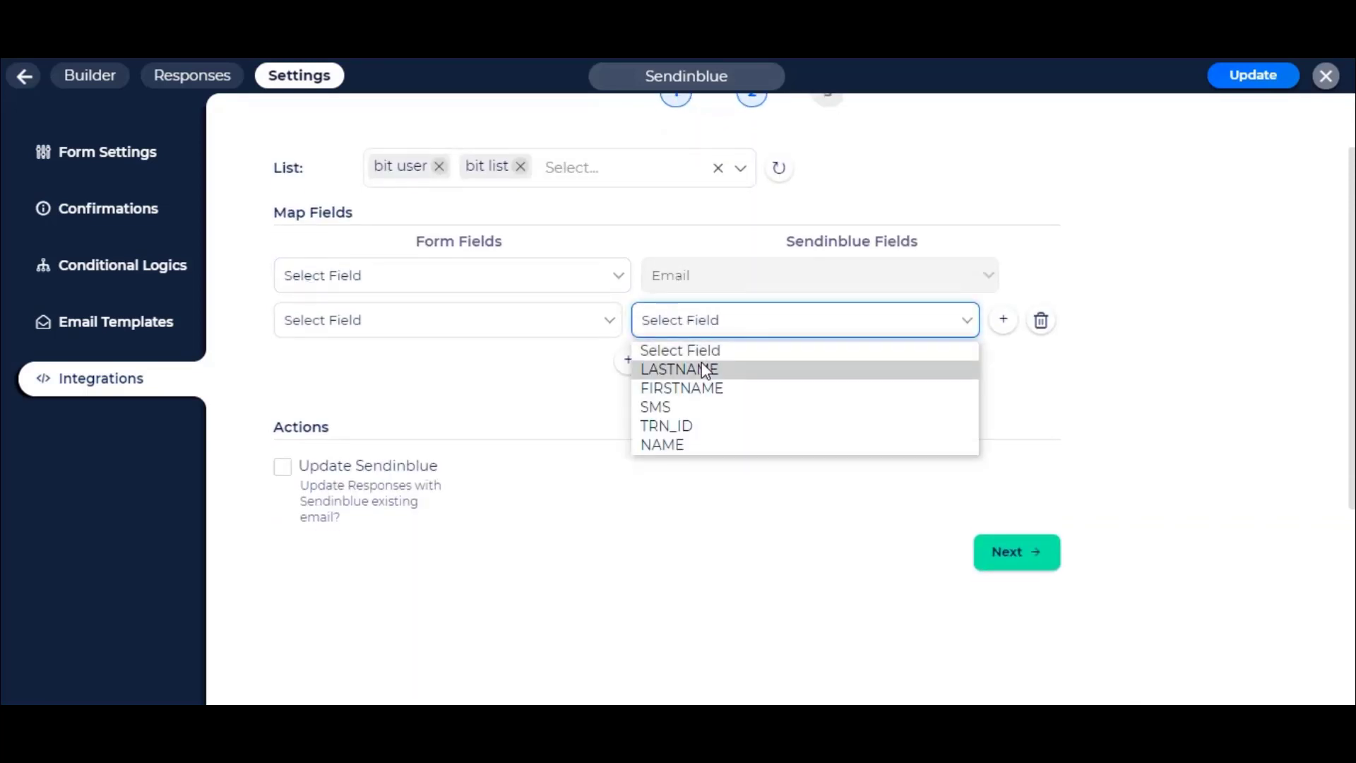
left_click(679, 387)
left_click(509, 332)
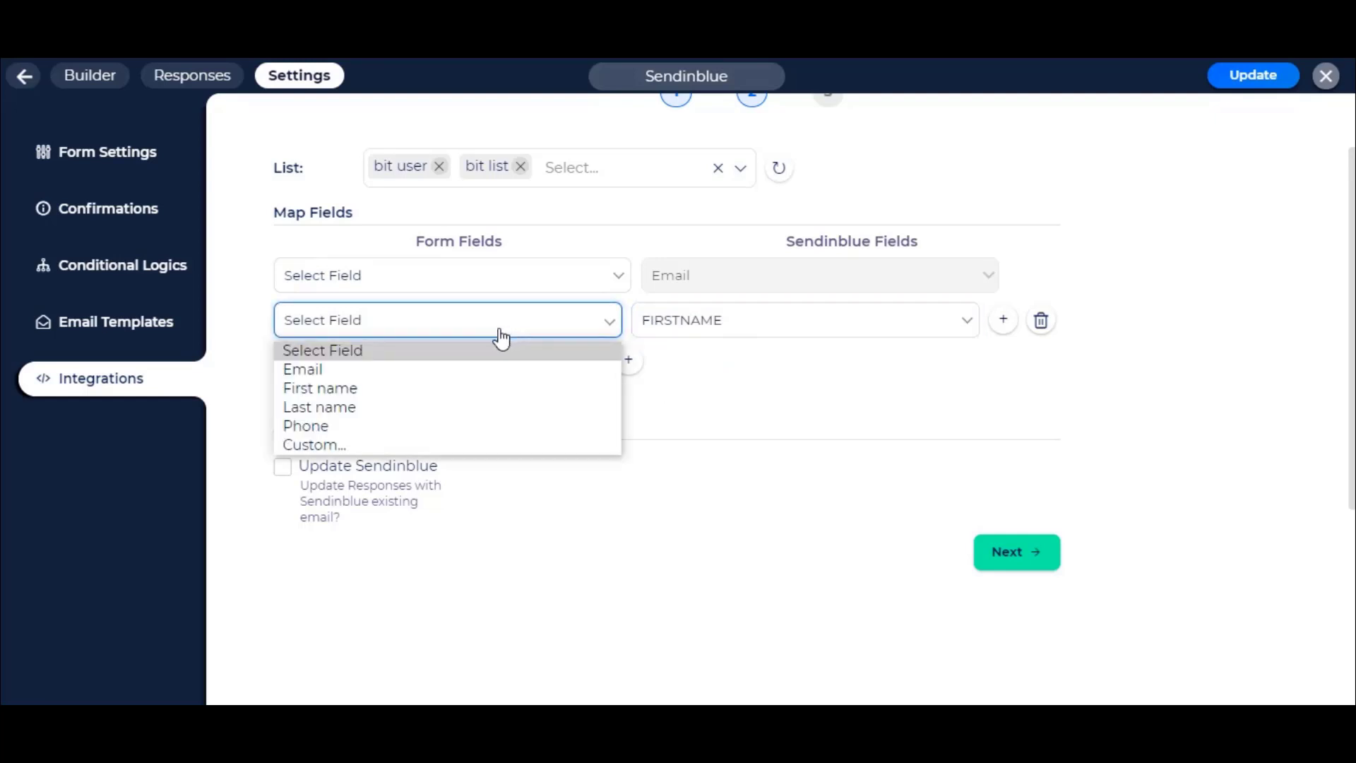
left_click(385, 396)
left_click(628, 359)
left_click(717, 364)
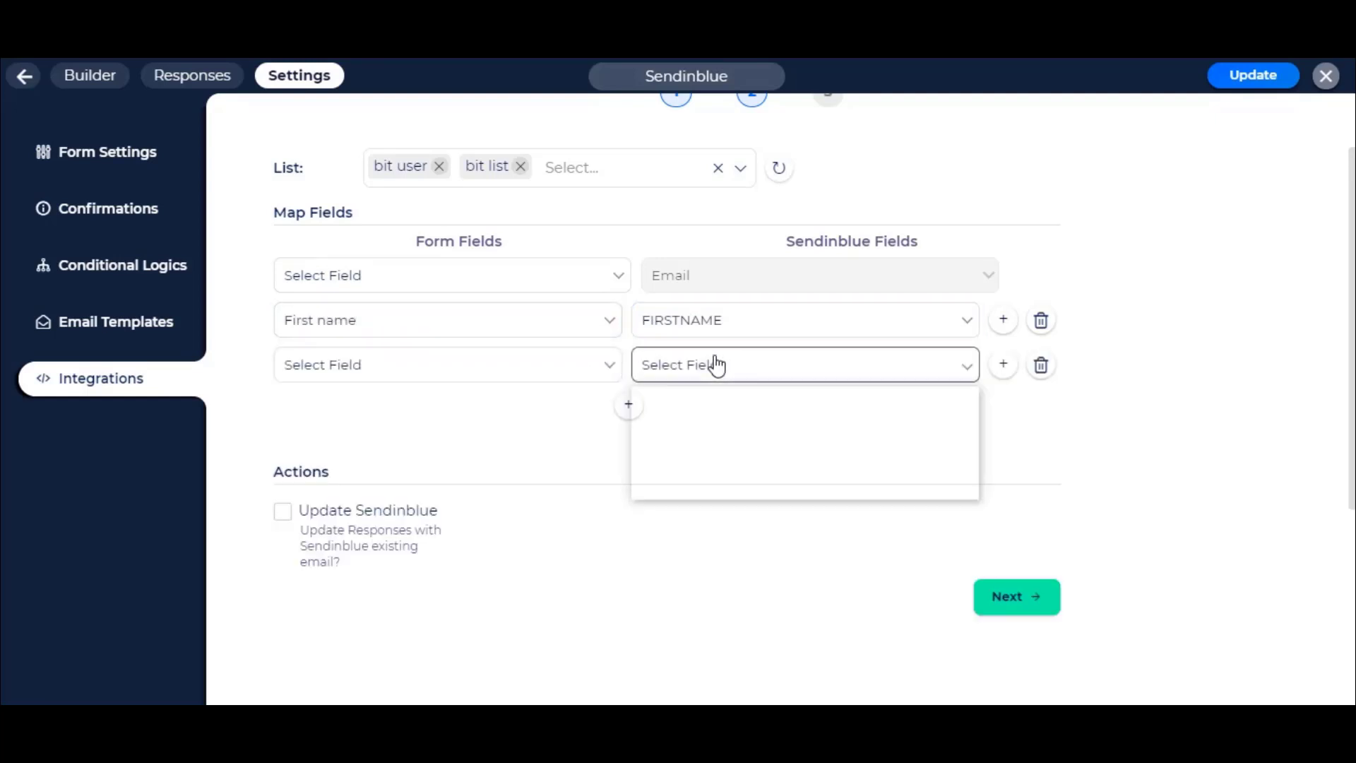
left_click(684, 415)
left_click(533, 373)
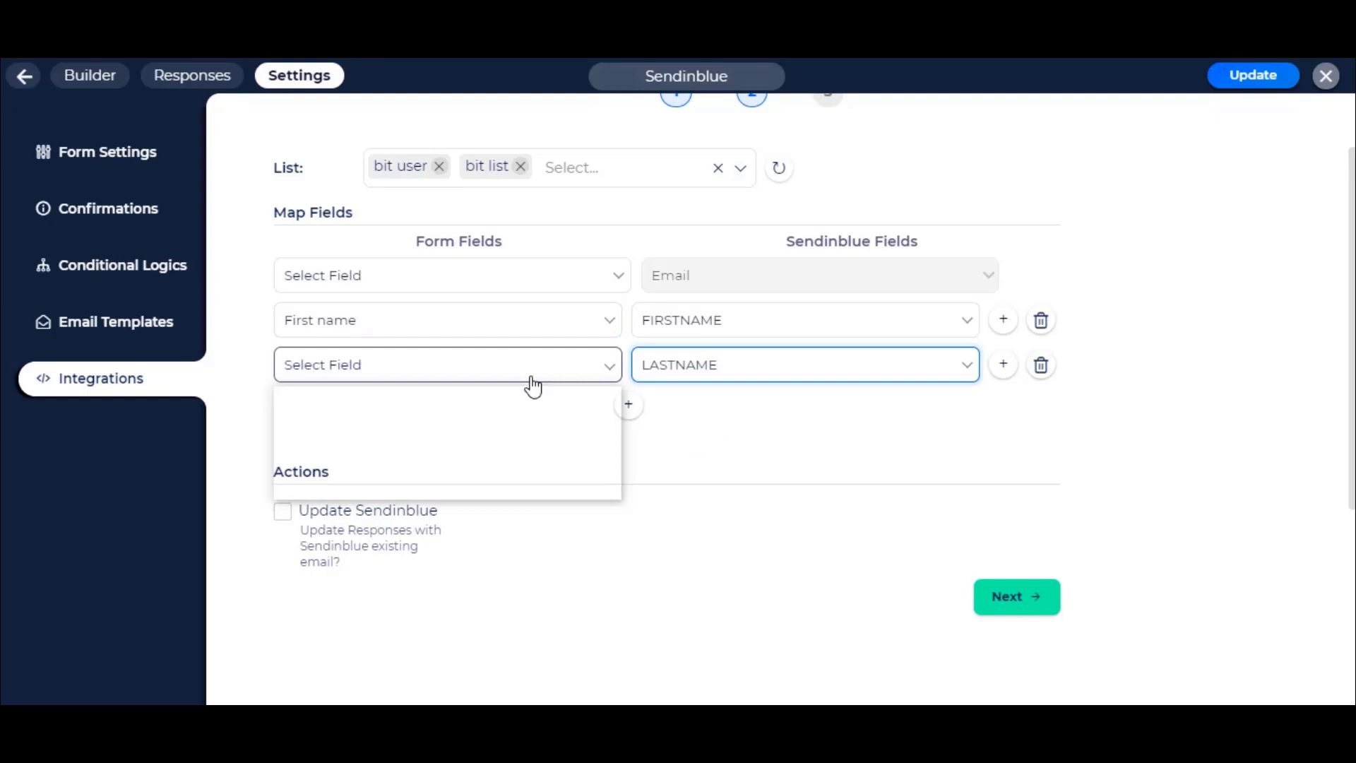
left_click(373, 451)
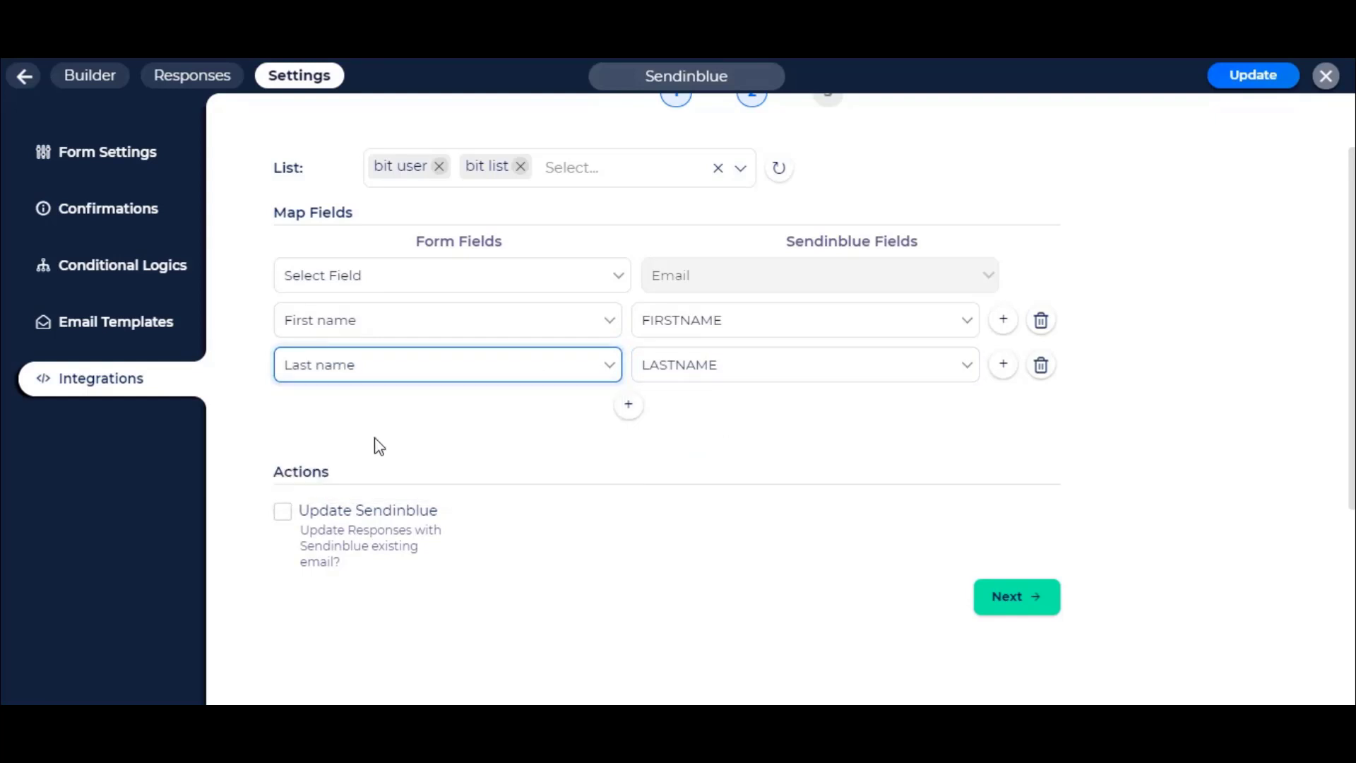
Add a fourth row mapping Phone to SMS and enable Update Sendinblue
left_click(630, 405)
left_click(709, 409)
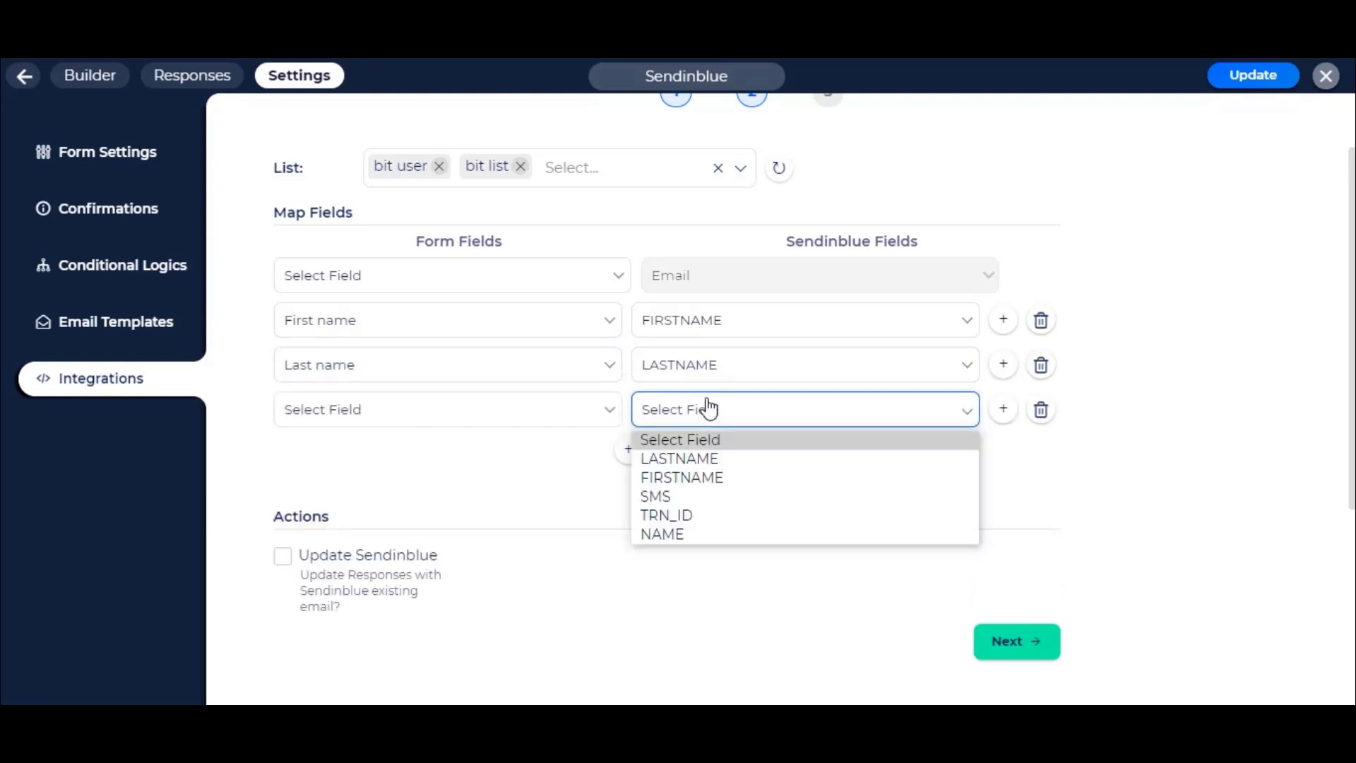
left_click(673, 498)
left_click(506, 409)
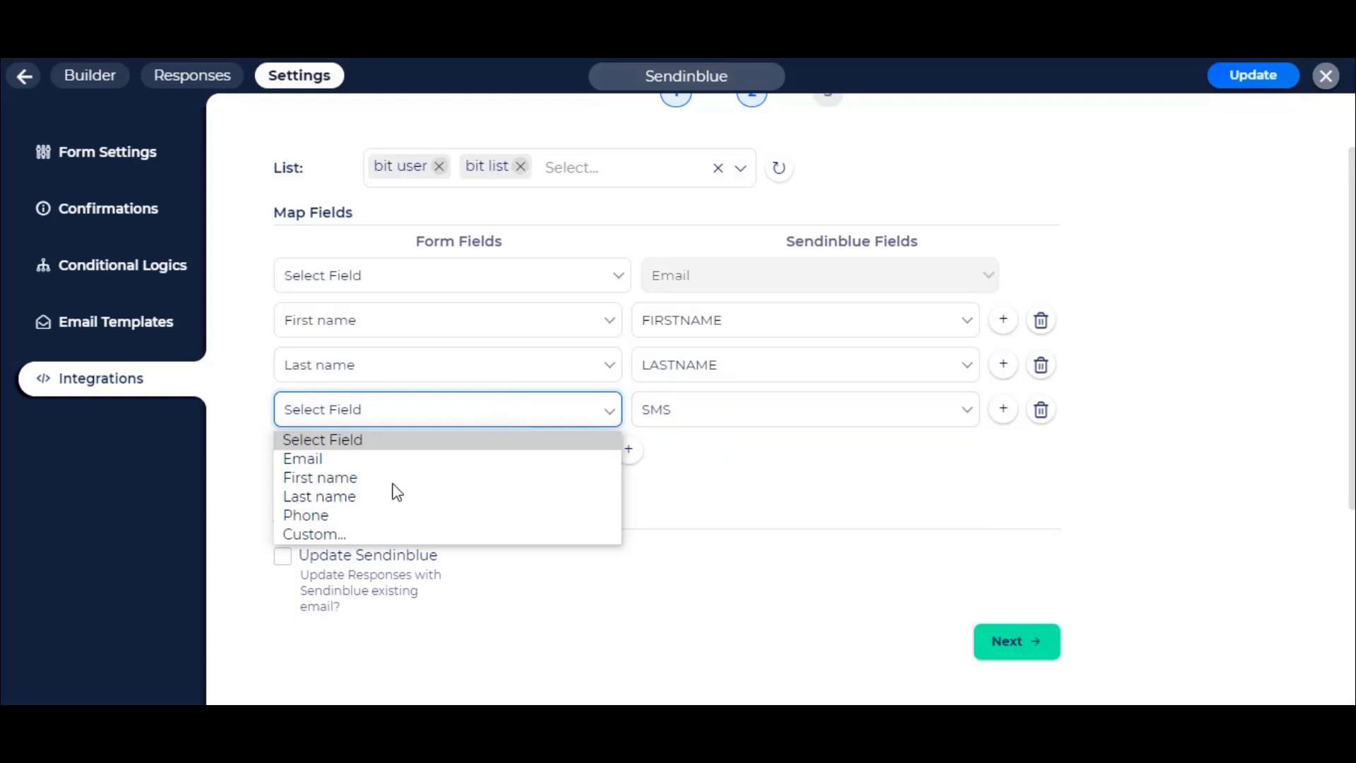
left_click(355, 520)
scroll(812, 488, "down", 2)
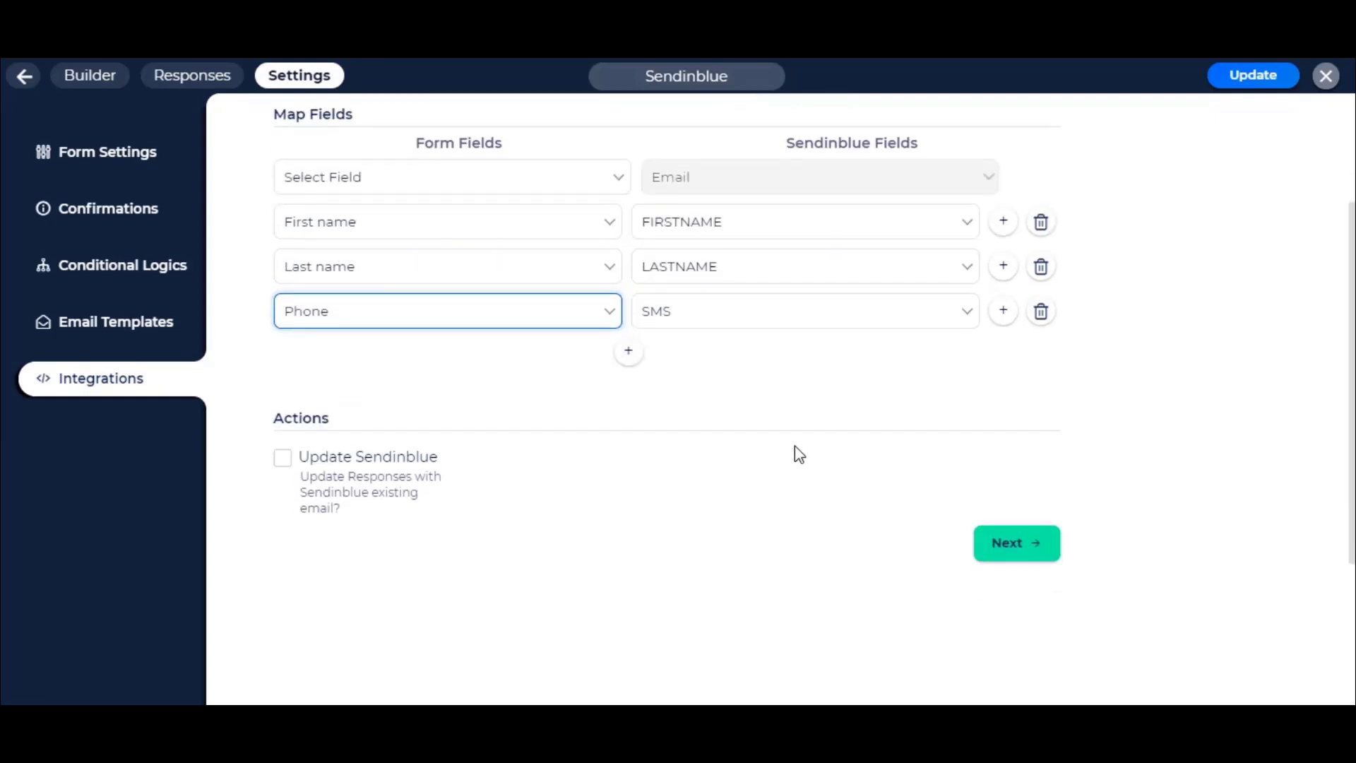
left_click(283, 462)
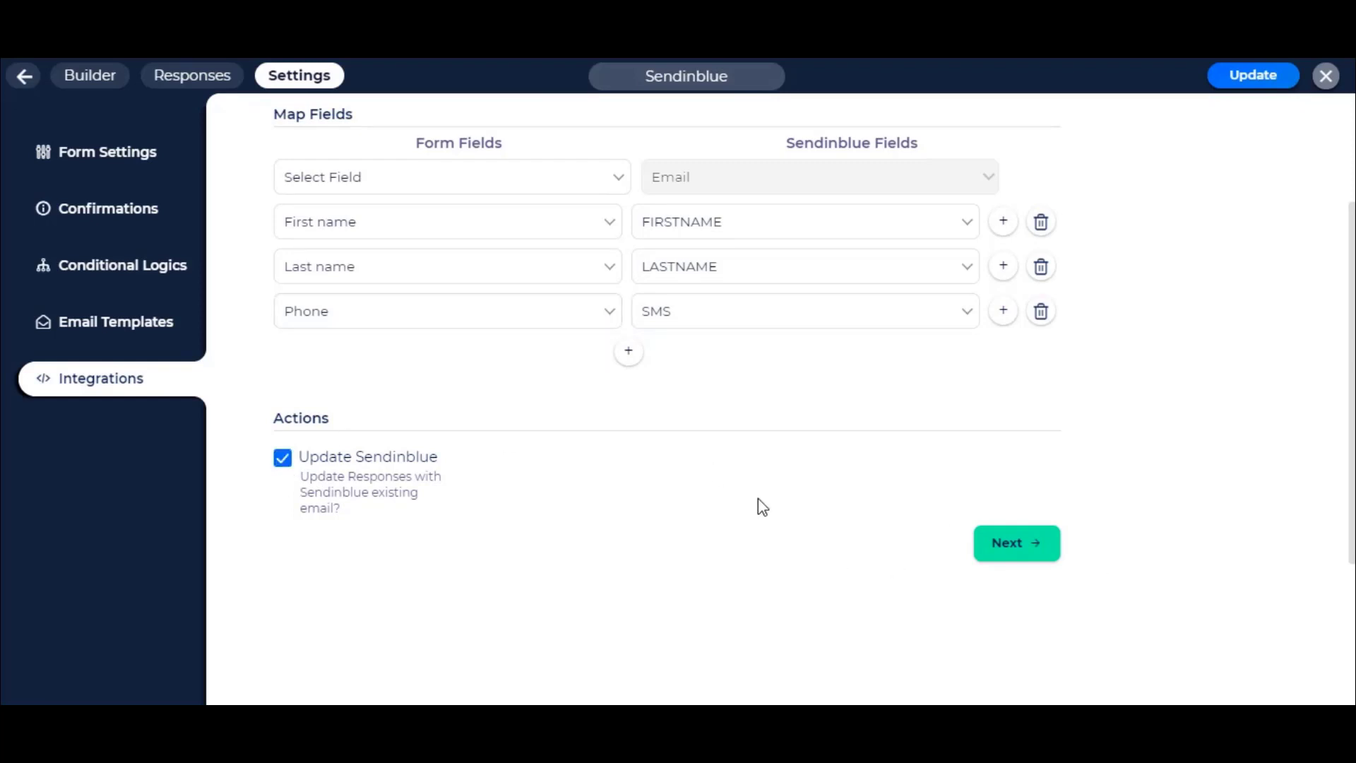
Advance to the final step and Finish & Save the Sendinblue integration
left_click(1018, 643)
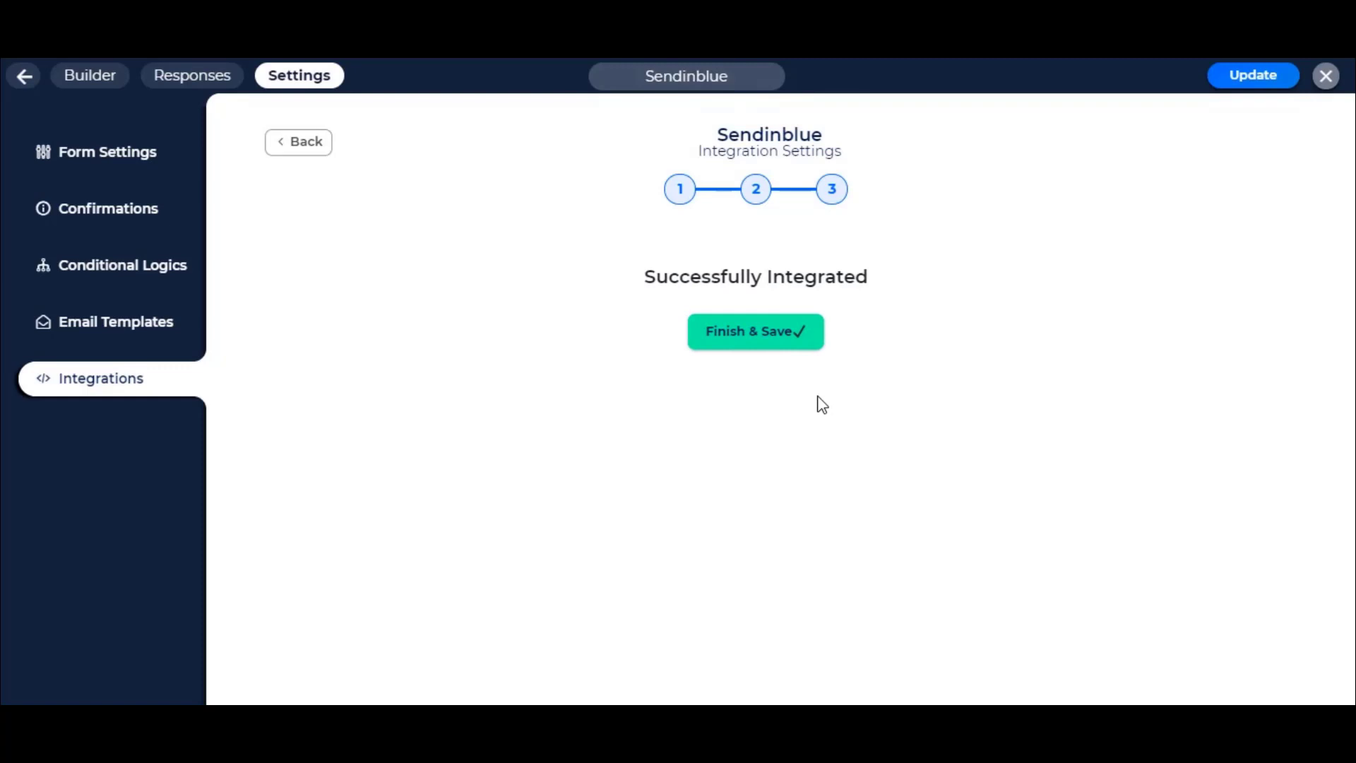
left_click(746, 339)
mouse_move(487, 309)
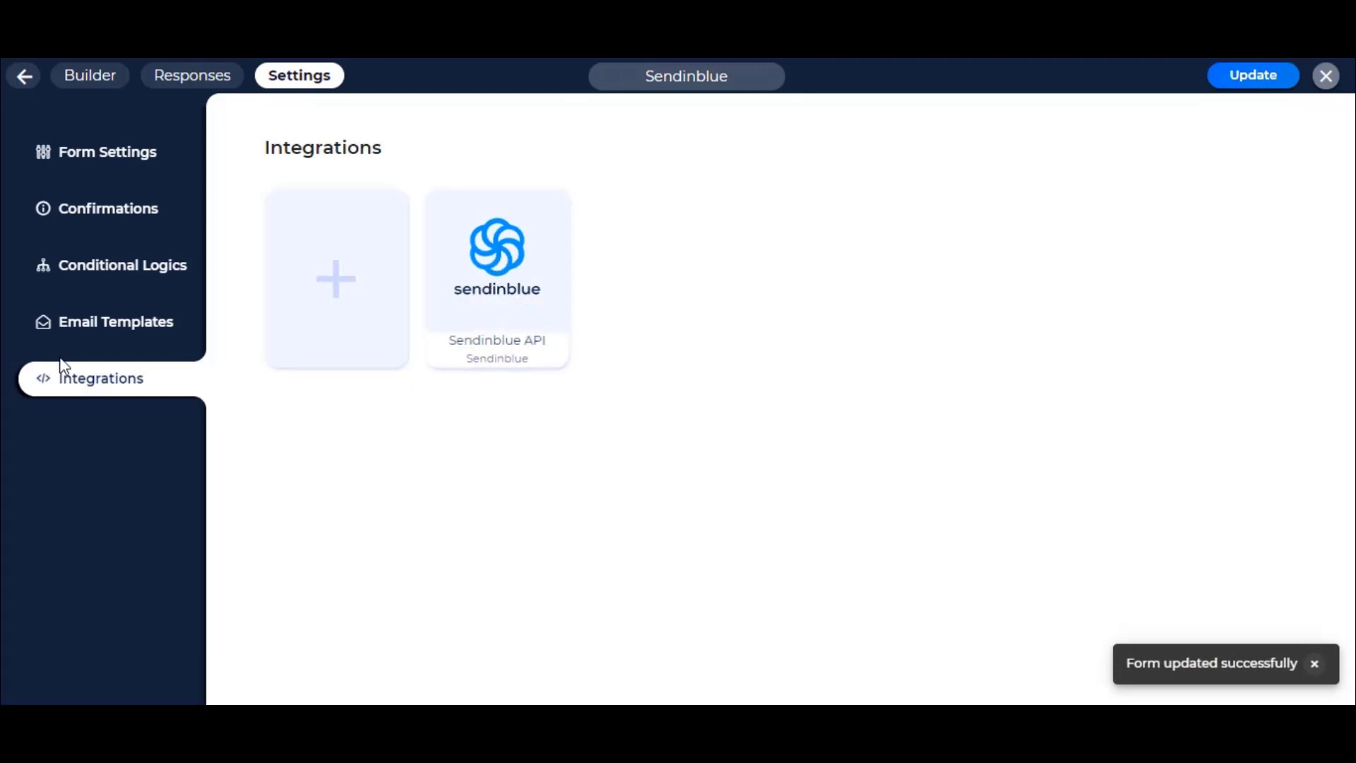
Make the Show Success Message rule also run the Sendinblue API integration, then update the form
left_click(145, 272)
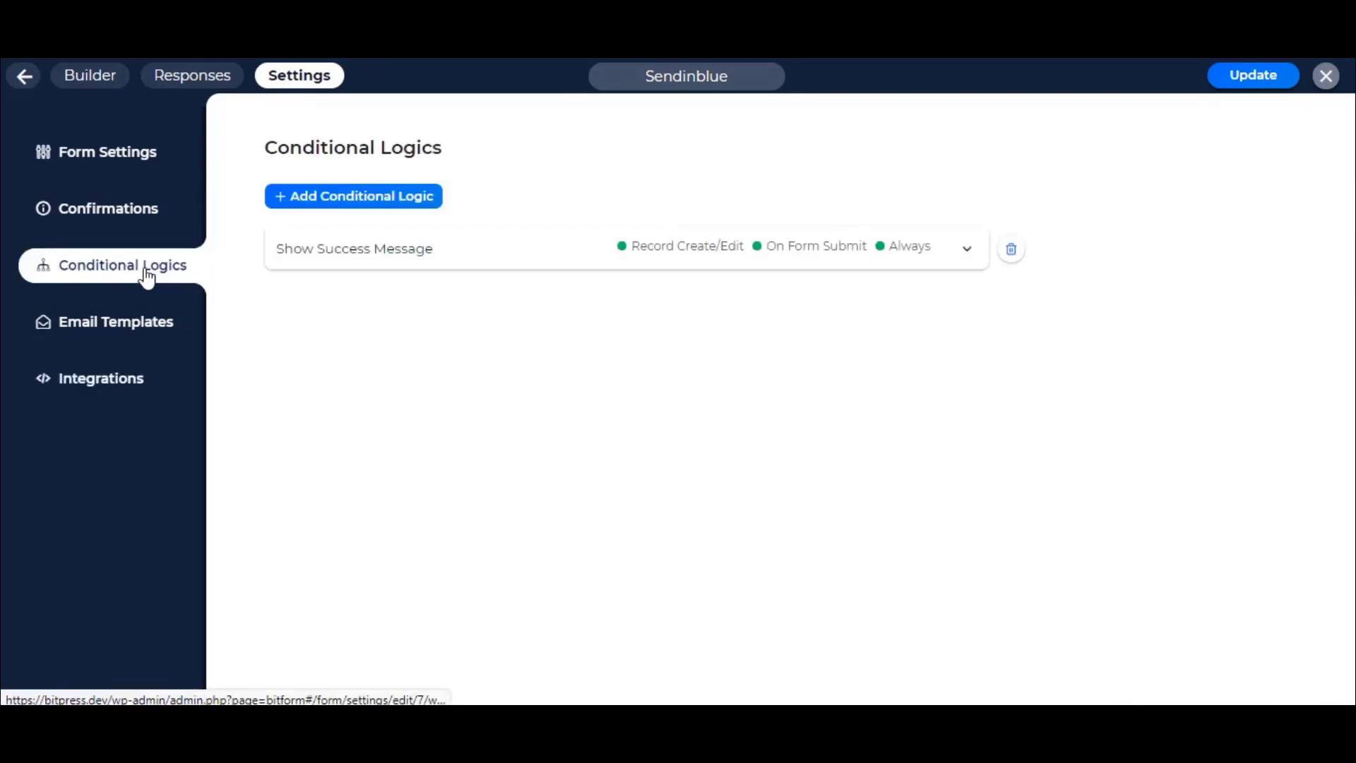
left_click(536, 265)
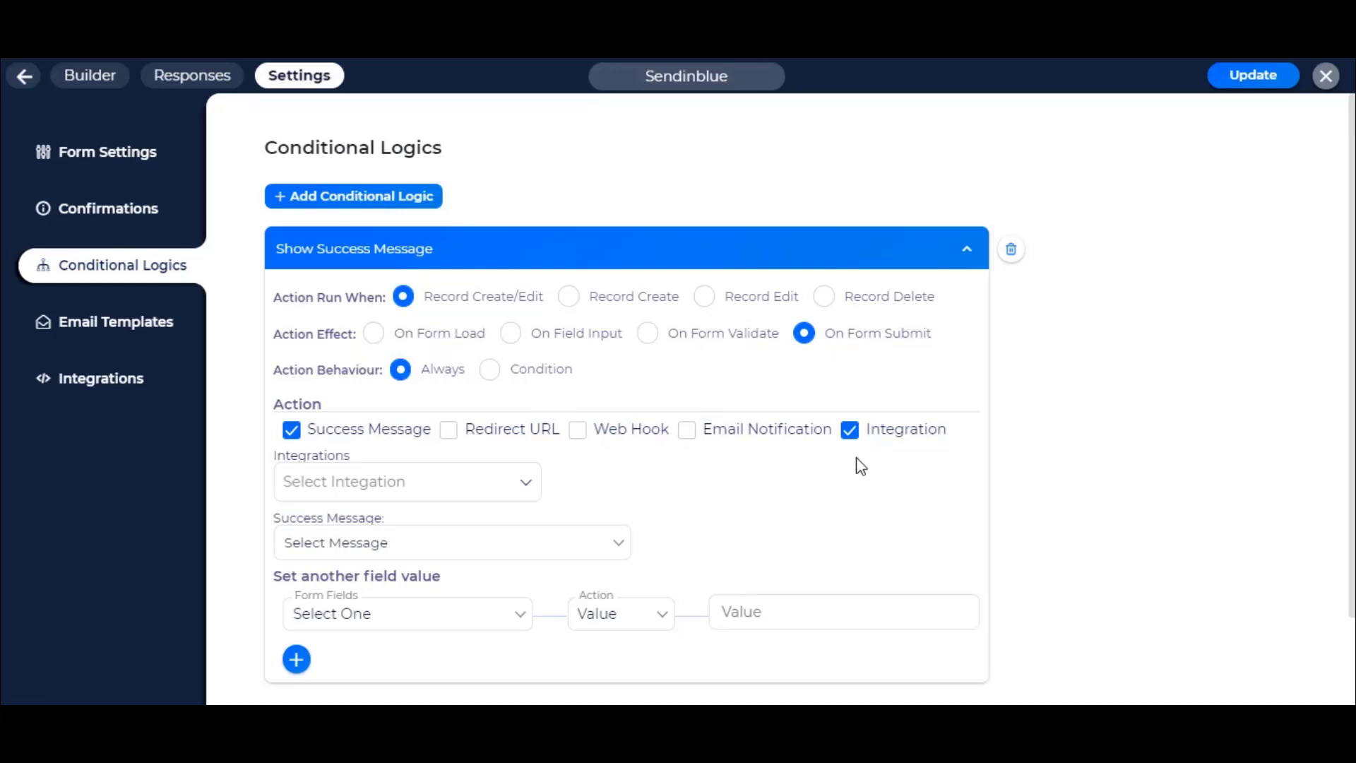
left_click(850, 431)
left_click(851, 434)
left_click(395, 482)
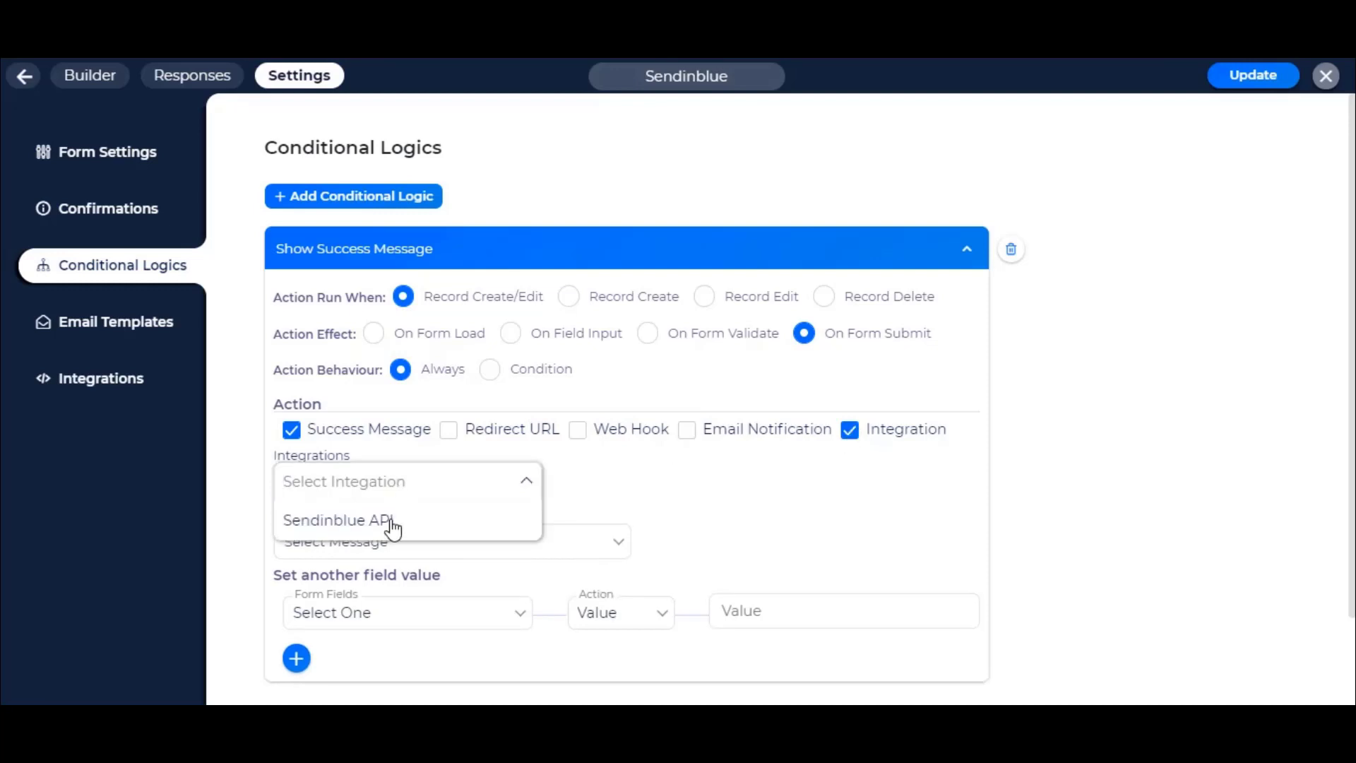
left_click(304, 523)
left_click(770, 515)
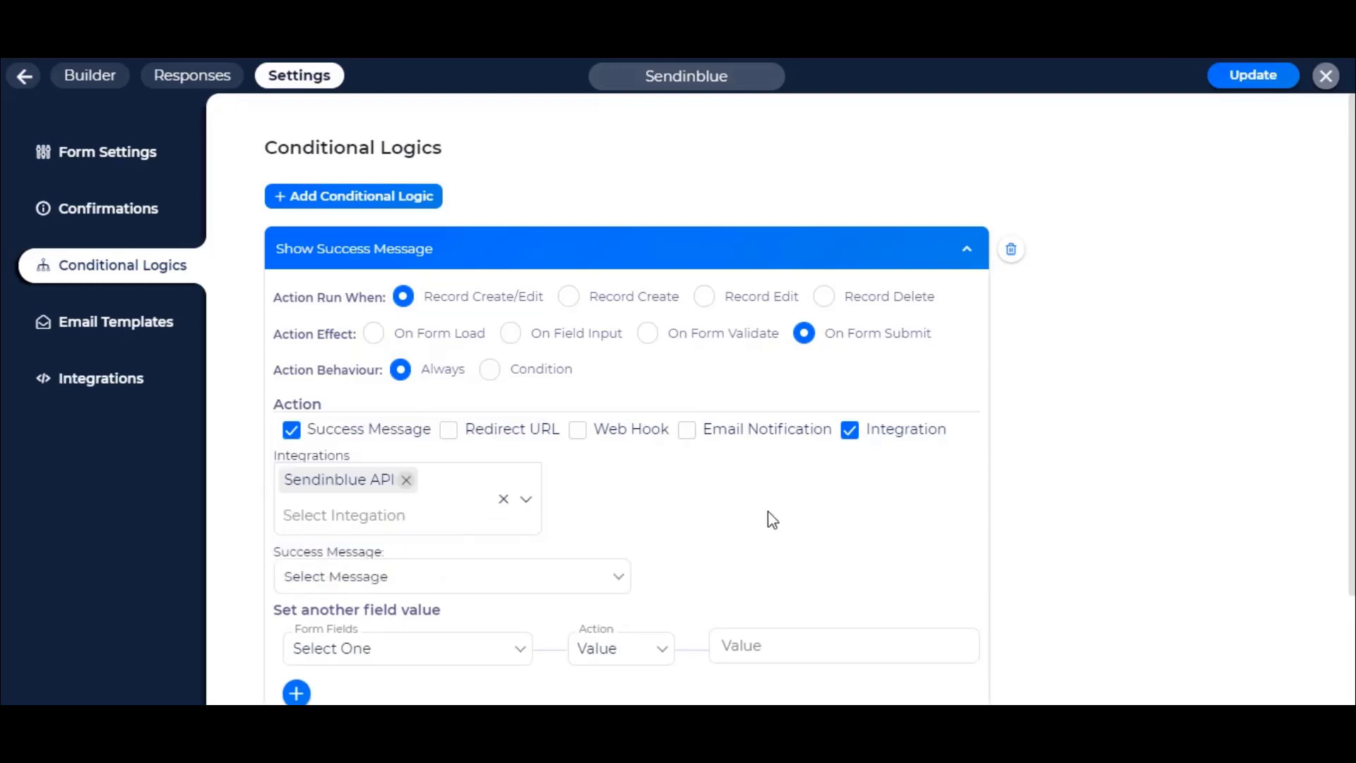
left_click(1237, 81)
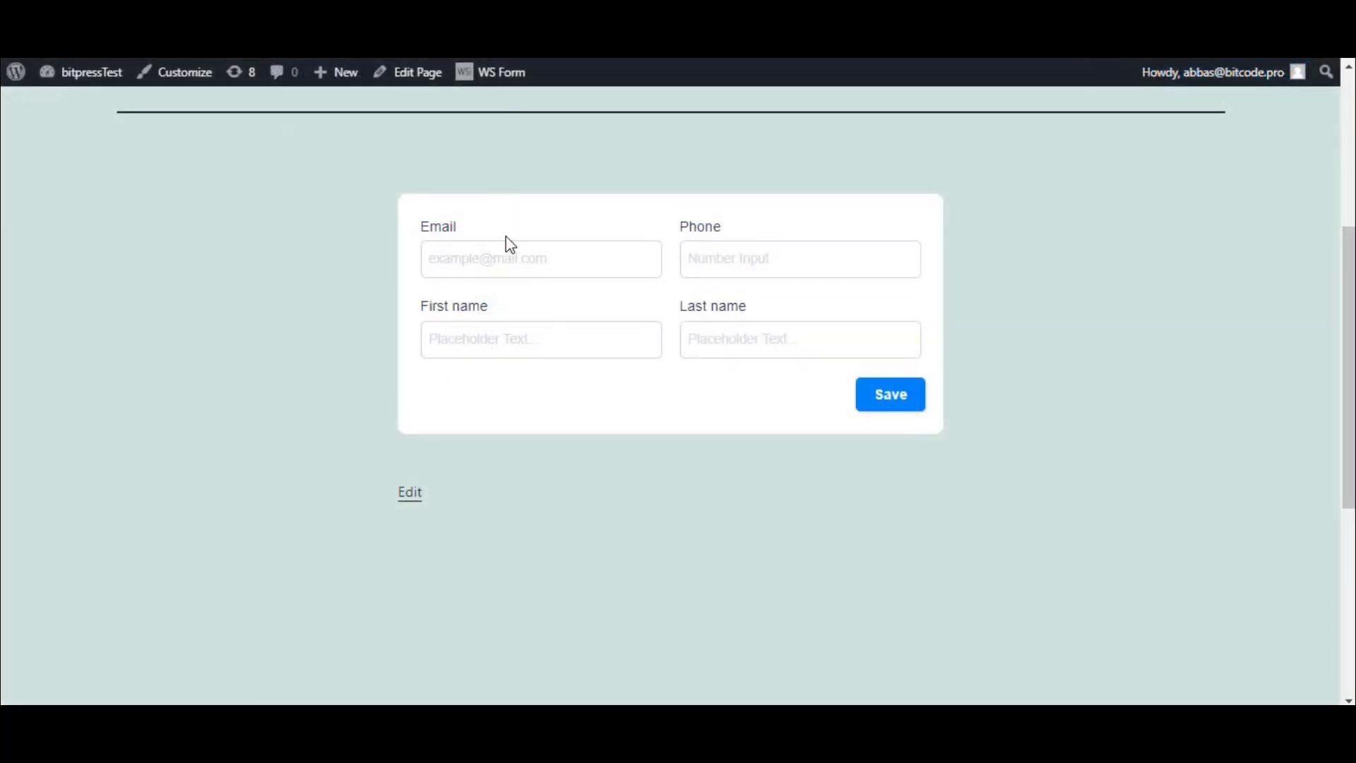
Fill the live form's email, phone, first and last name via autofill and submit it
left_click(511, 263)
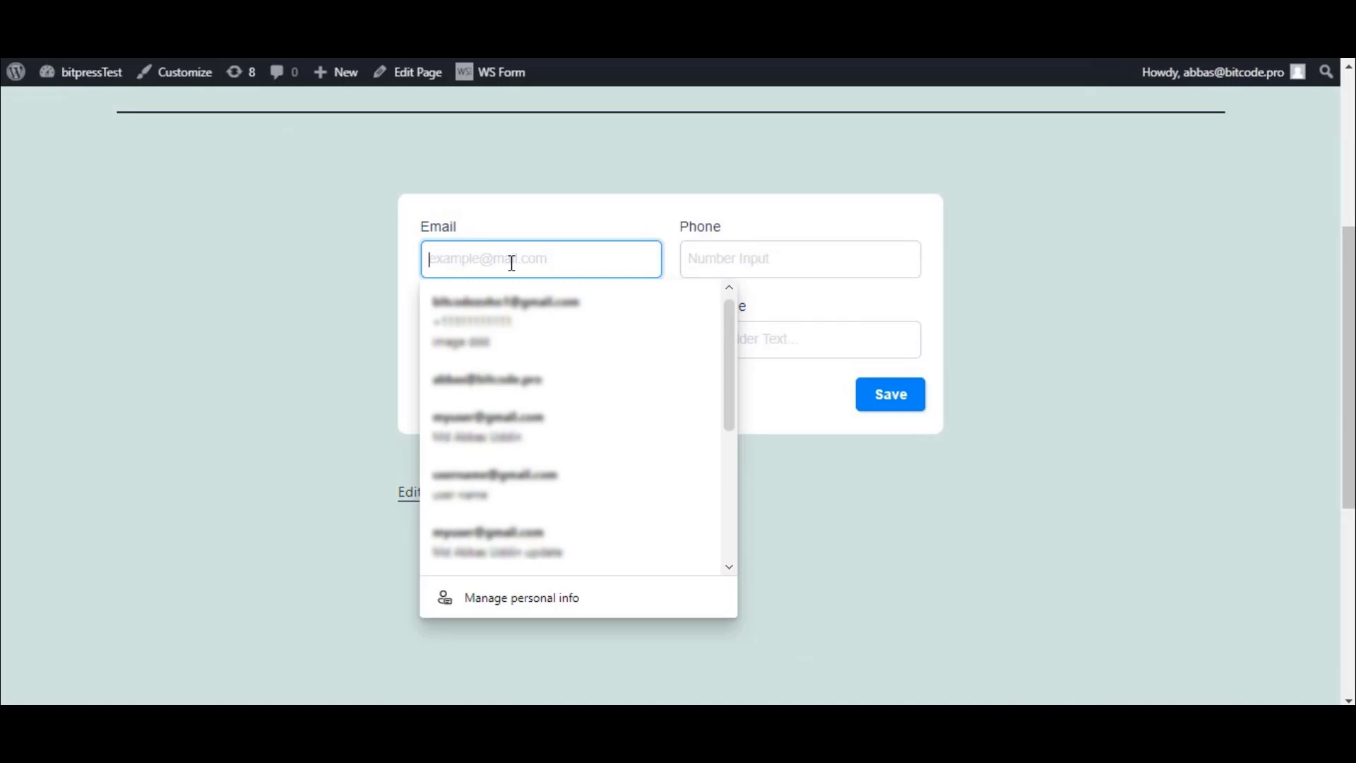
type("user@")
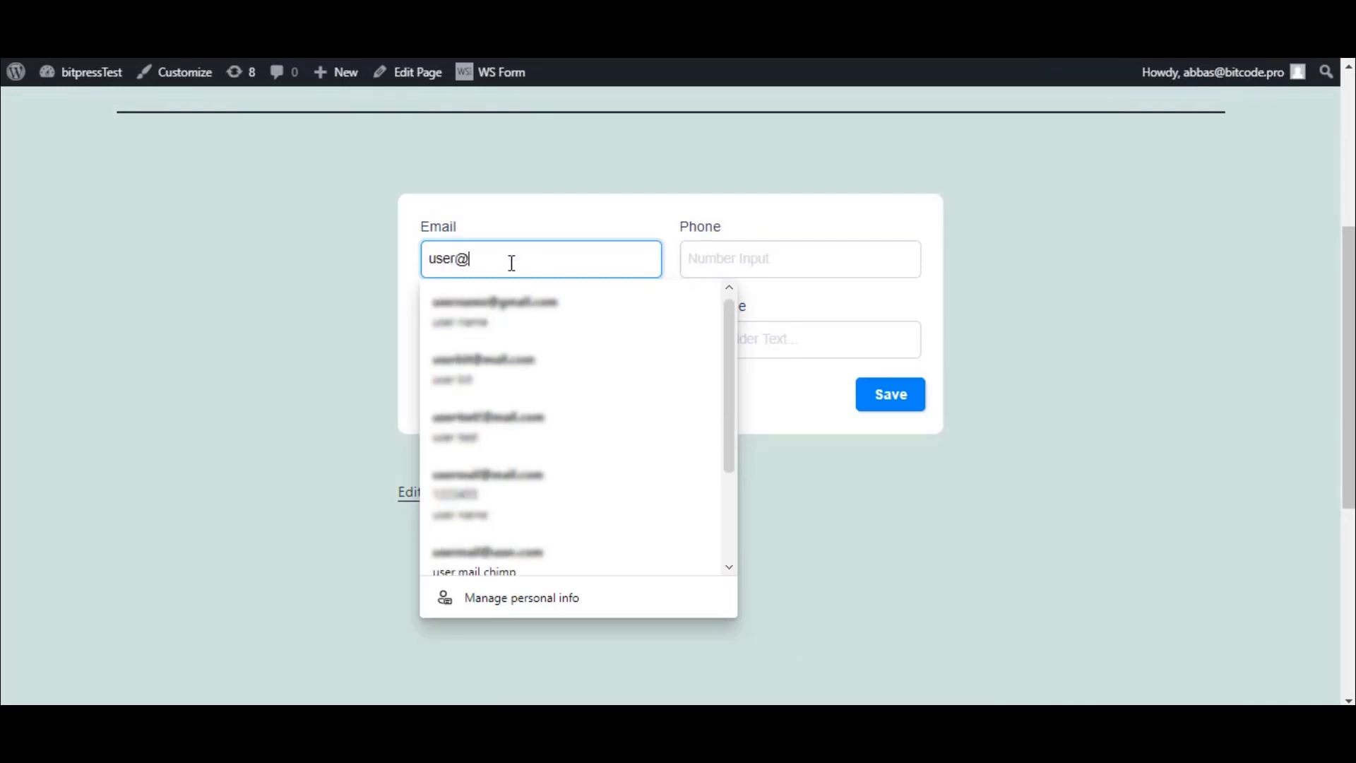
key("Down")
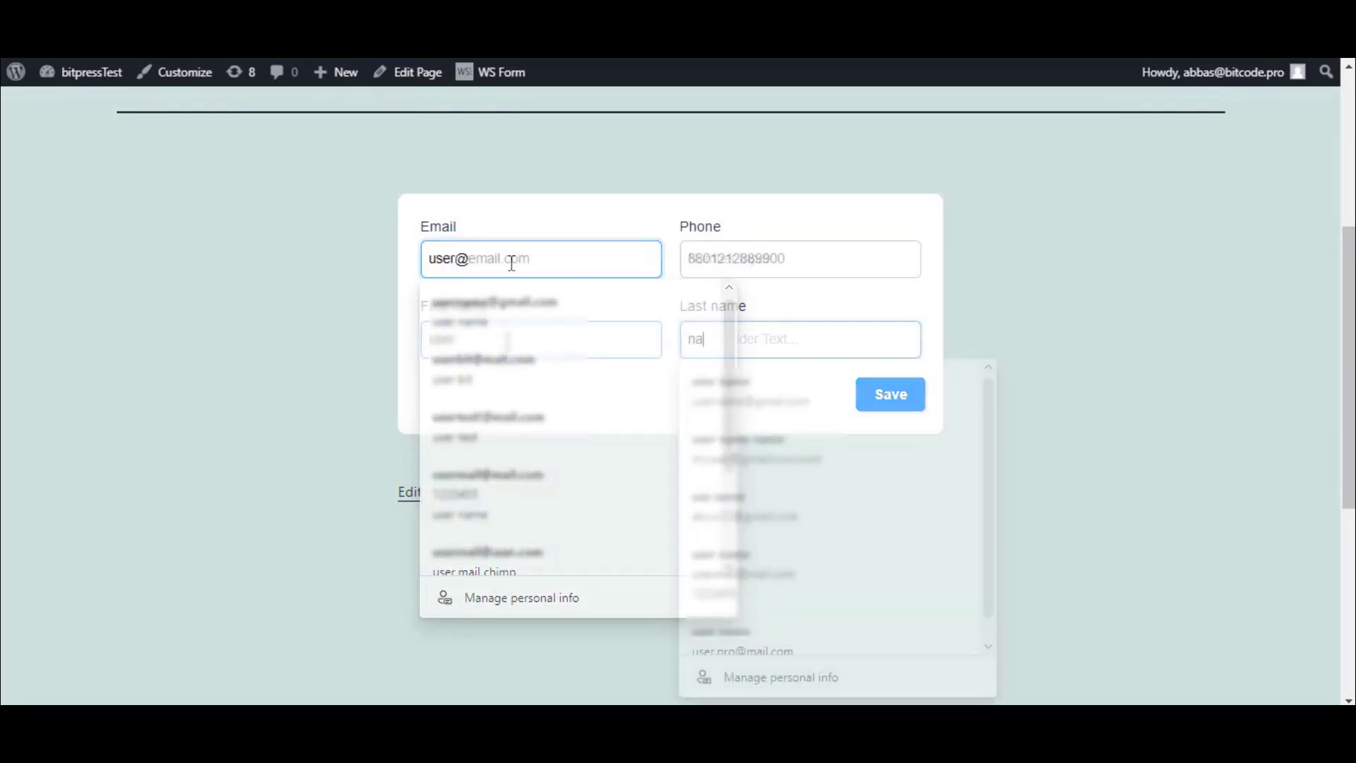
key("Return")
left_click(561, 404)
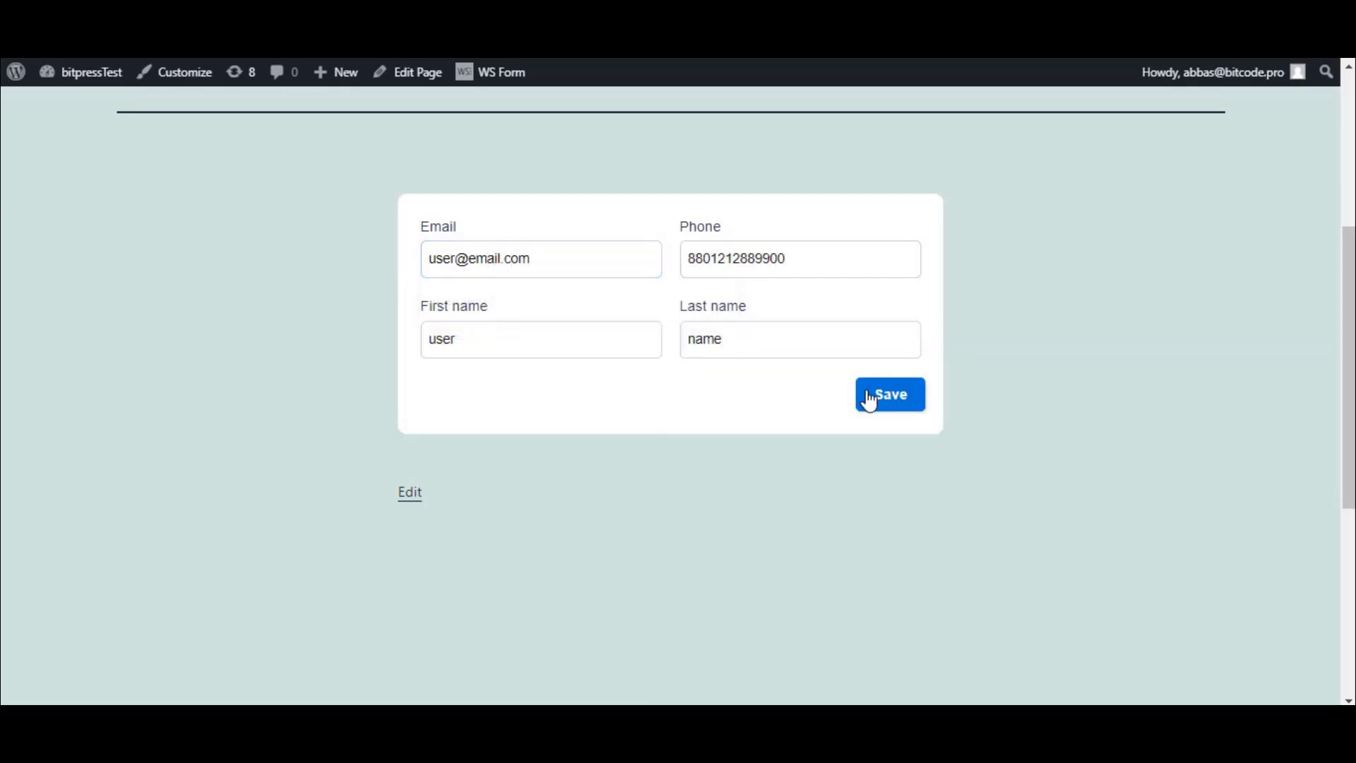
left_click(892, 397)
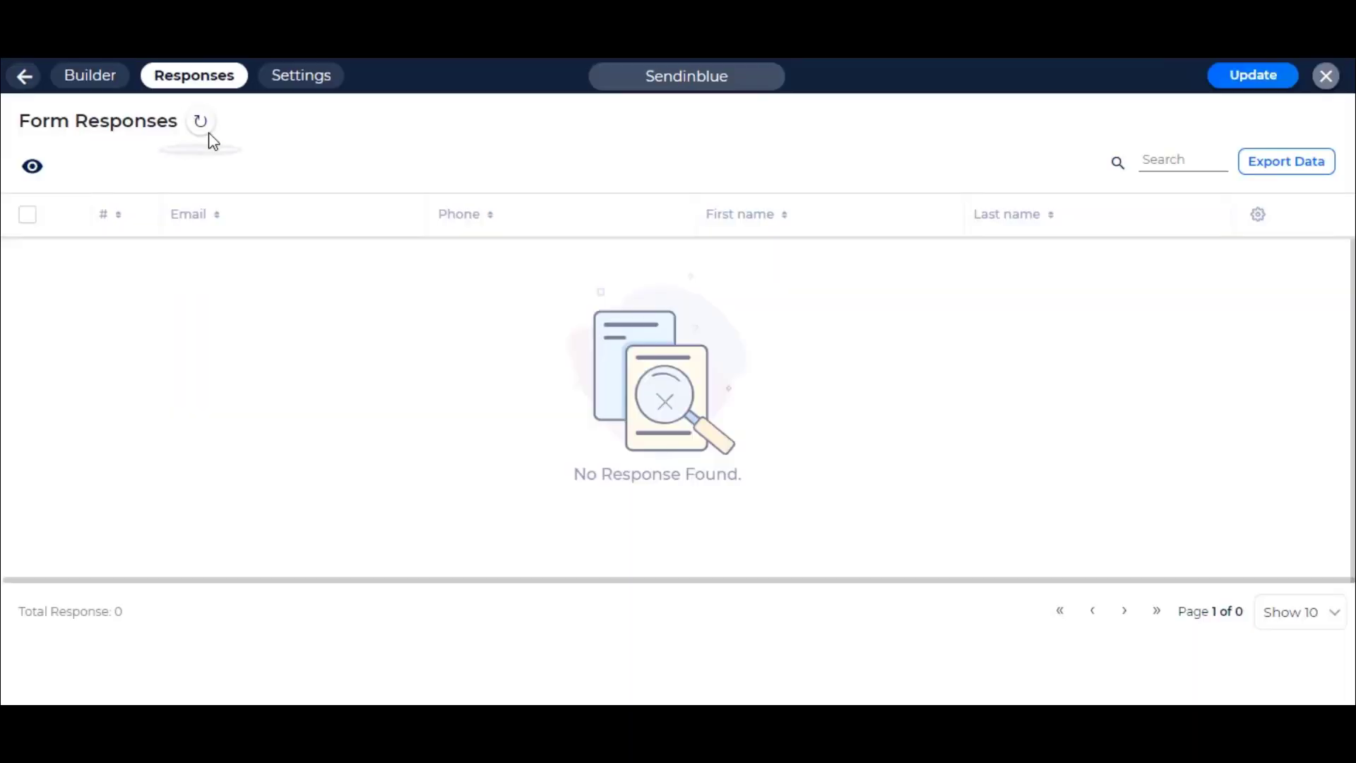
Refresh Responses, check the new entry's integration log for a Sendinblue insert, and find the contact
left_click(201, 125)
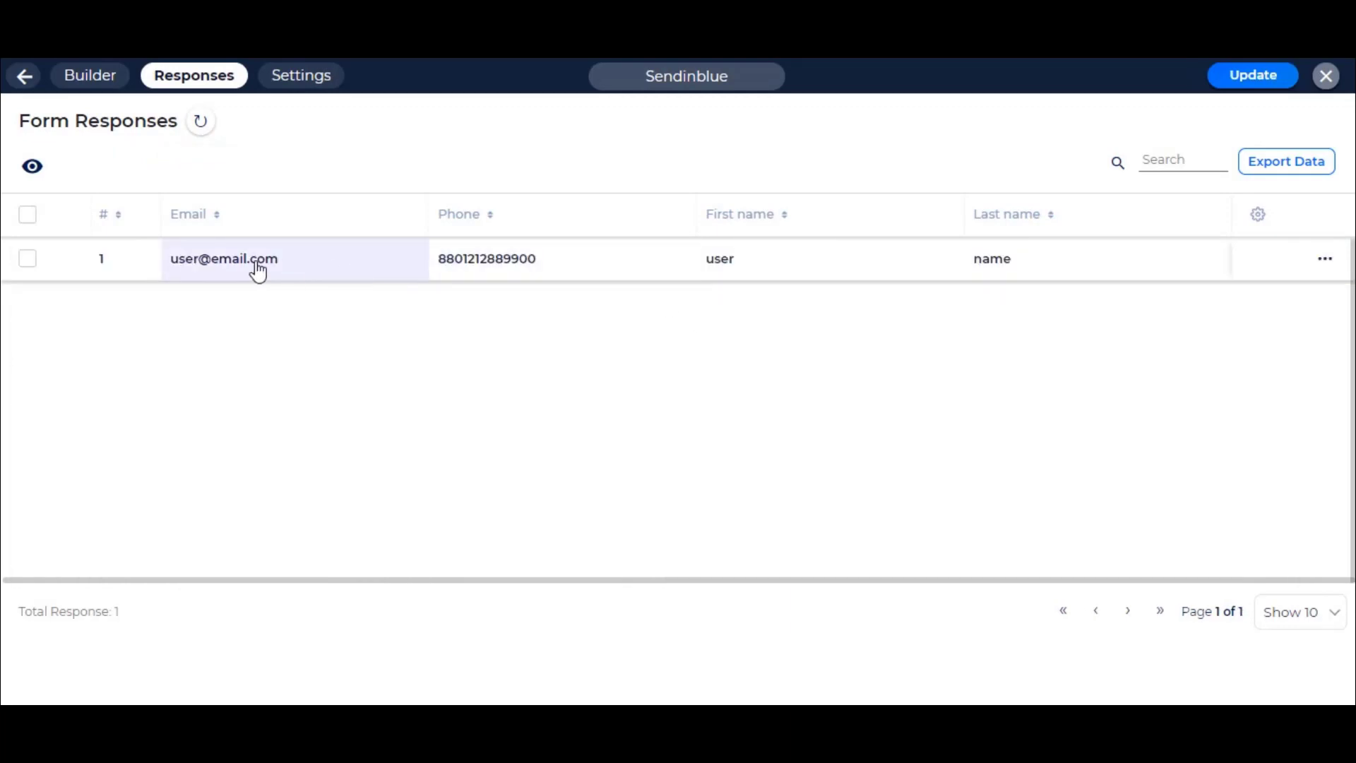
left_click(896, 263)
left_click(1214, 81)
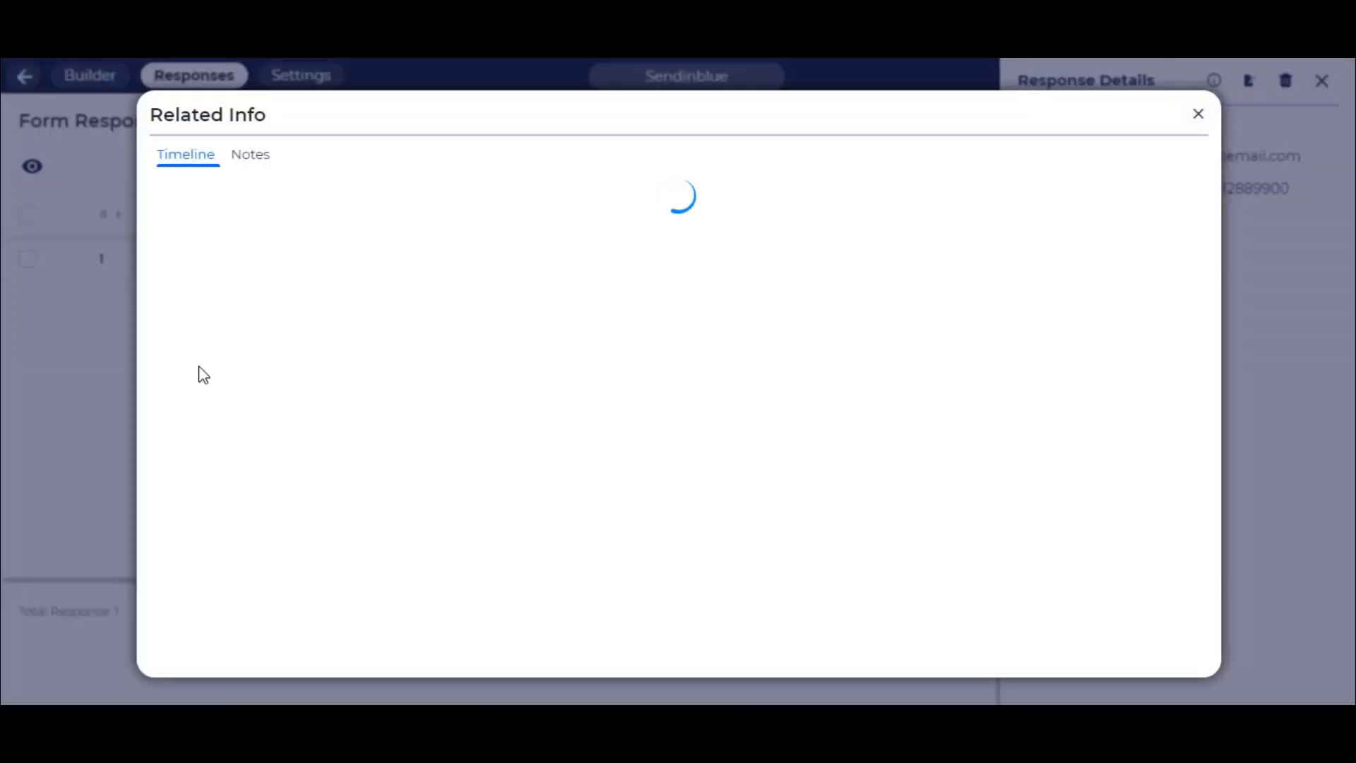
left_click(216, 244)
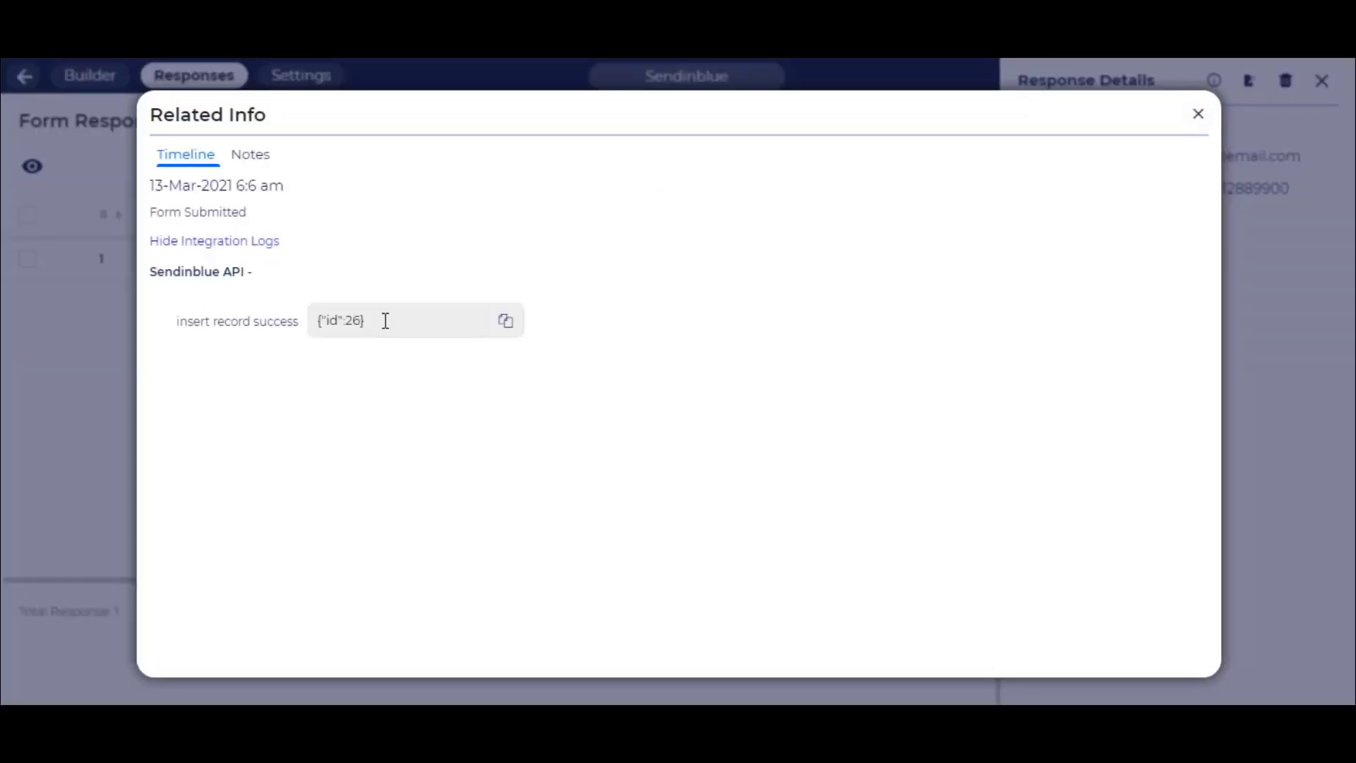
left_click(698, 290)
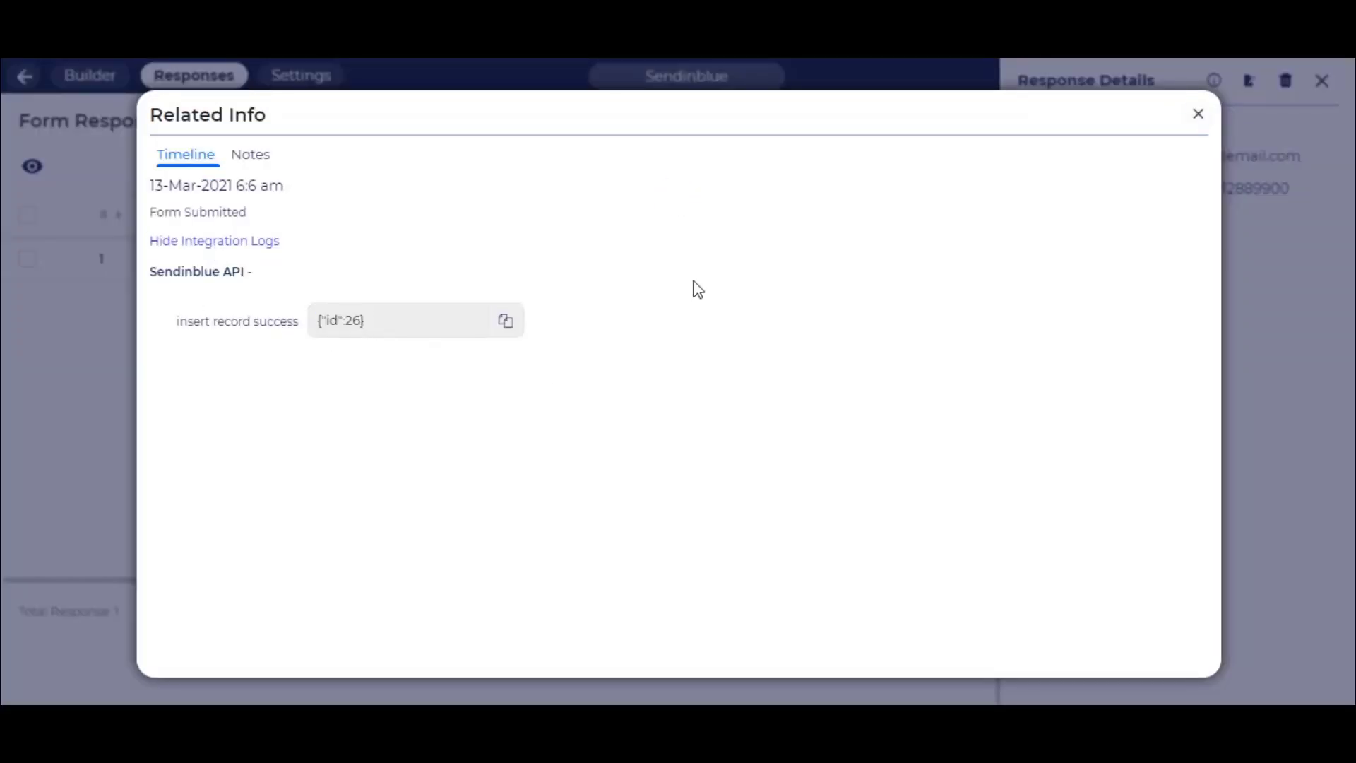
left_click(1198, 115)
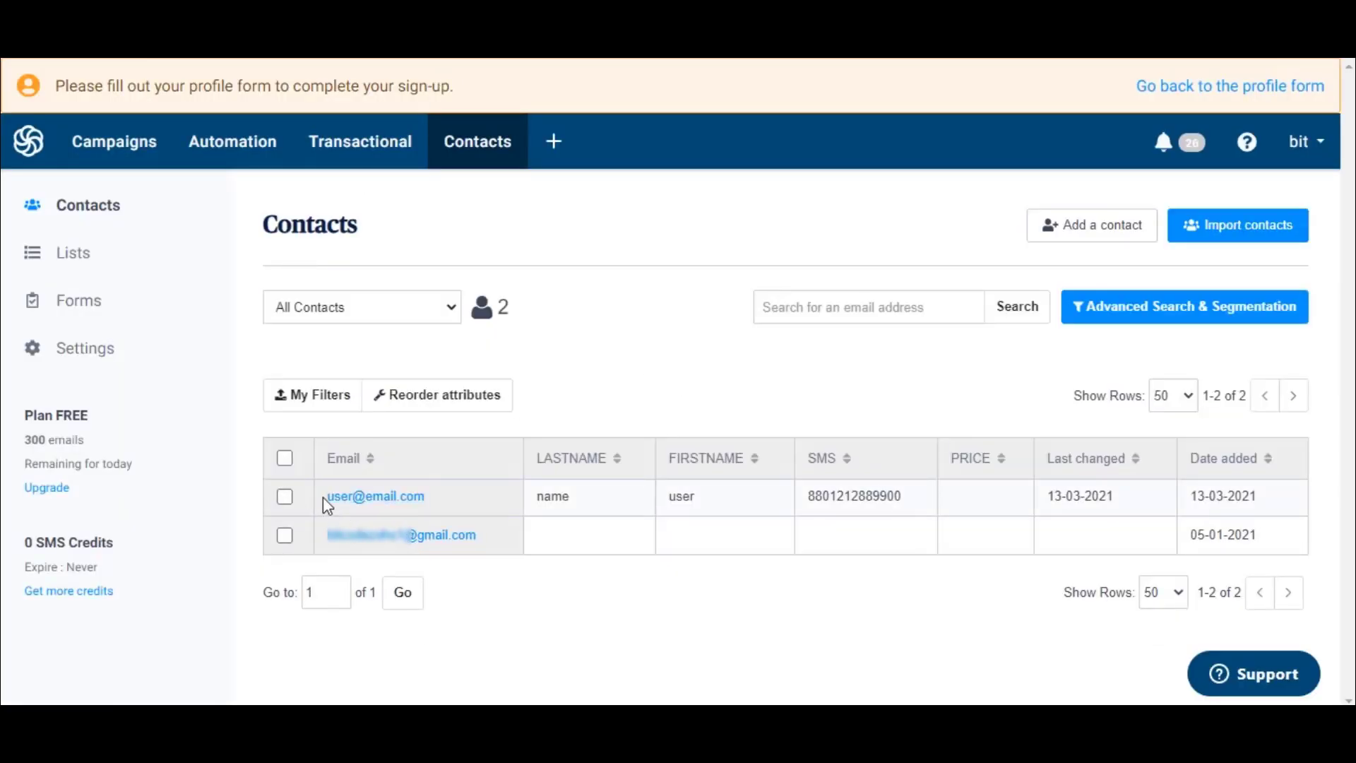
left_click_drag(324, 503, 1224, 491)
left_click(872, 596)
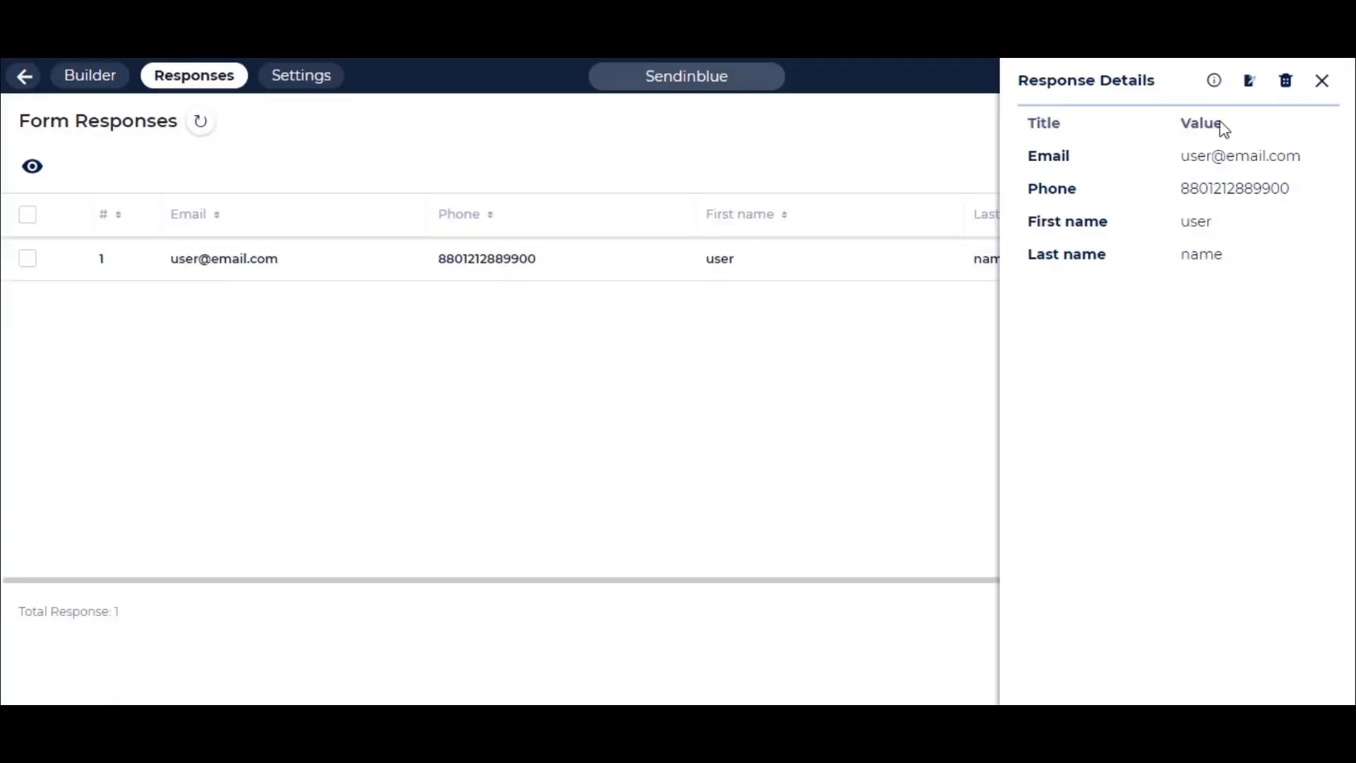
Change the response's Last name to 'name update', save, and check it in Sendinblue Contacts
left_click(1324, 82)
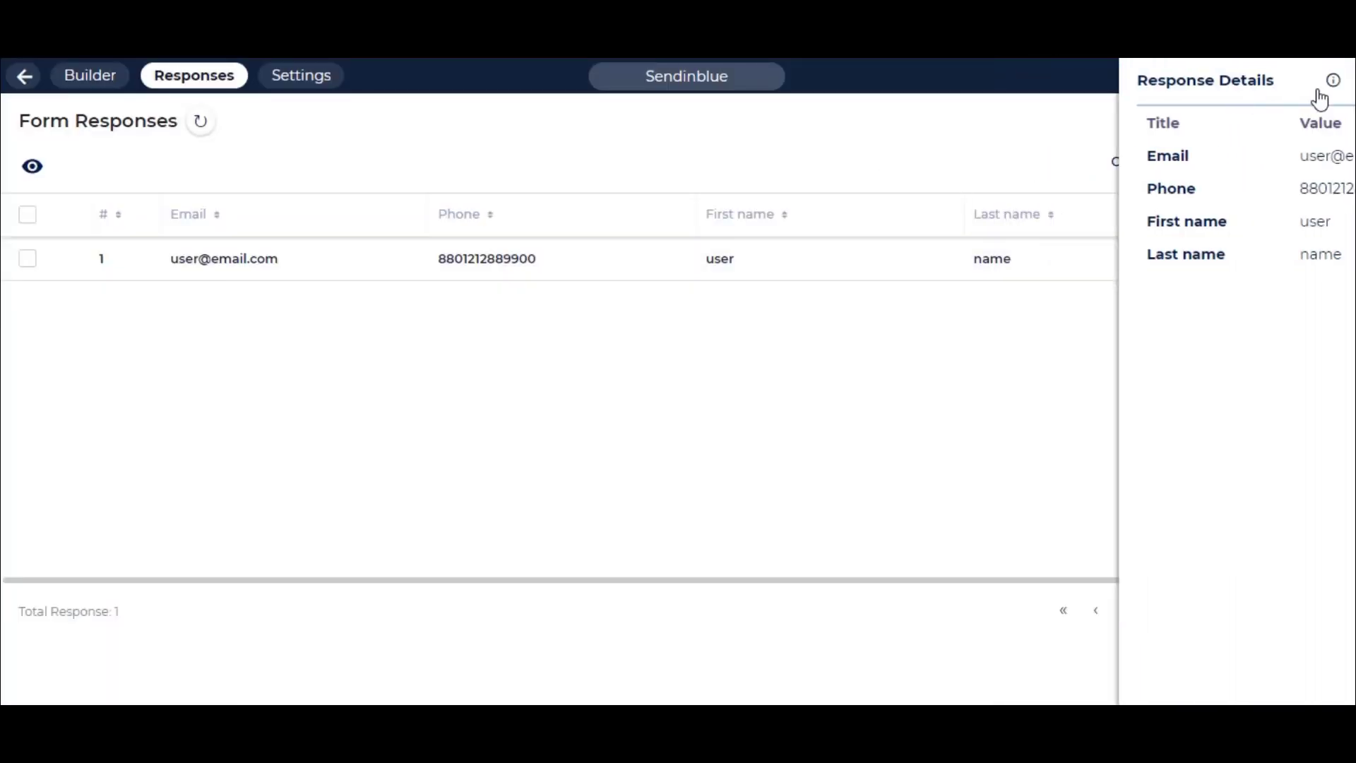
left_click(1249, 82)
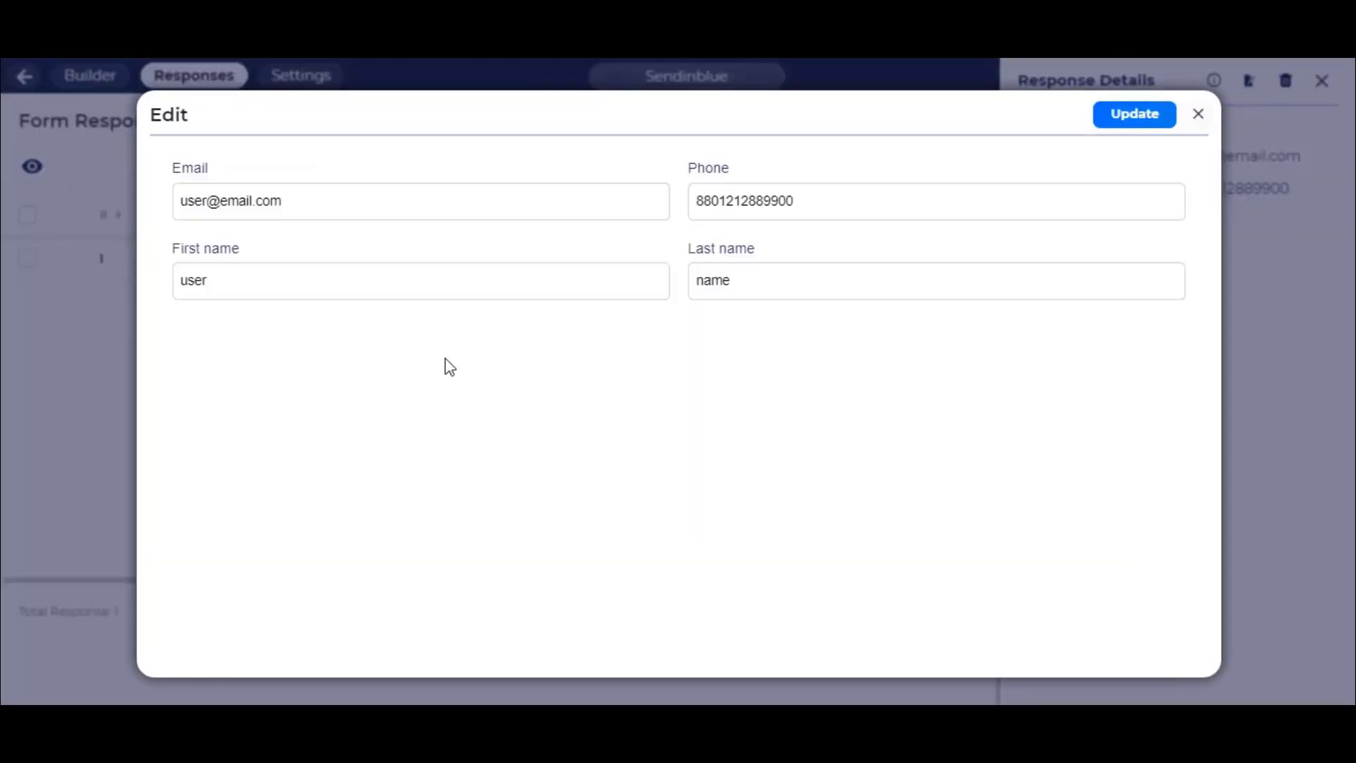
left_click(849, 287)
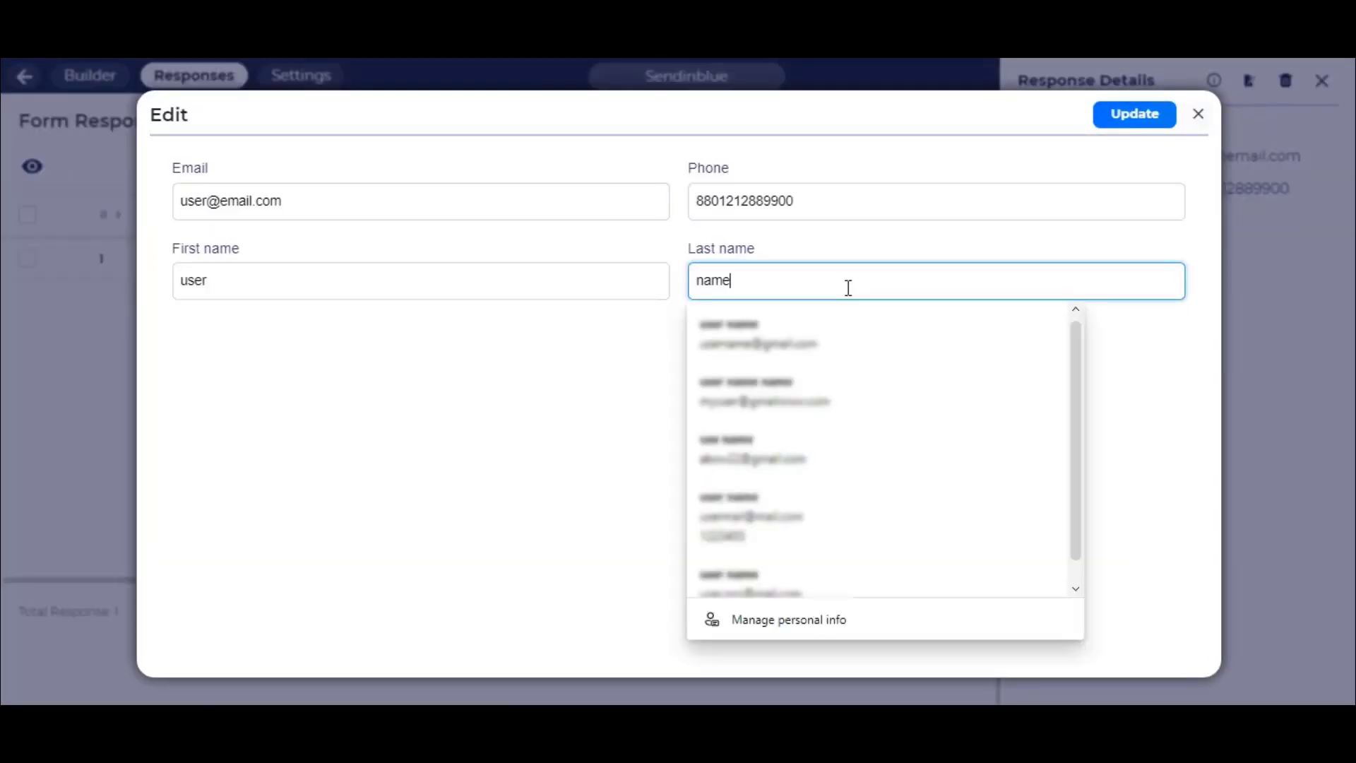
type("update")
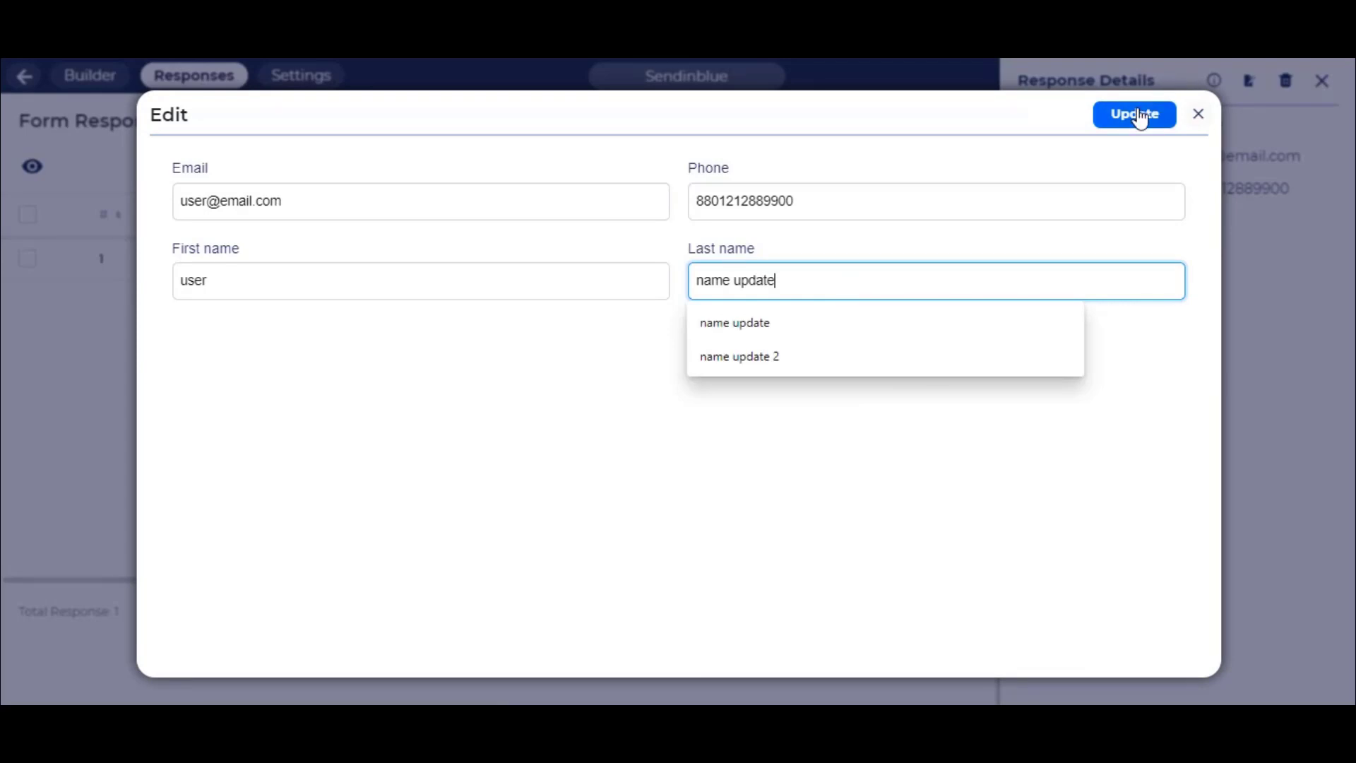
left_click(1139, 116)
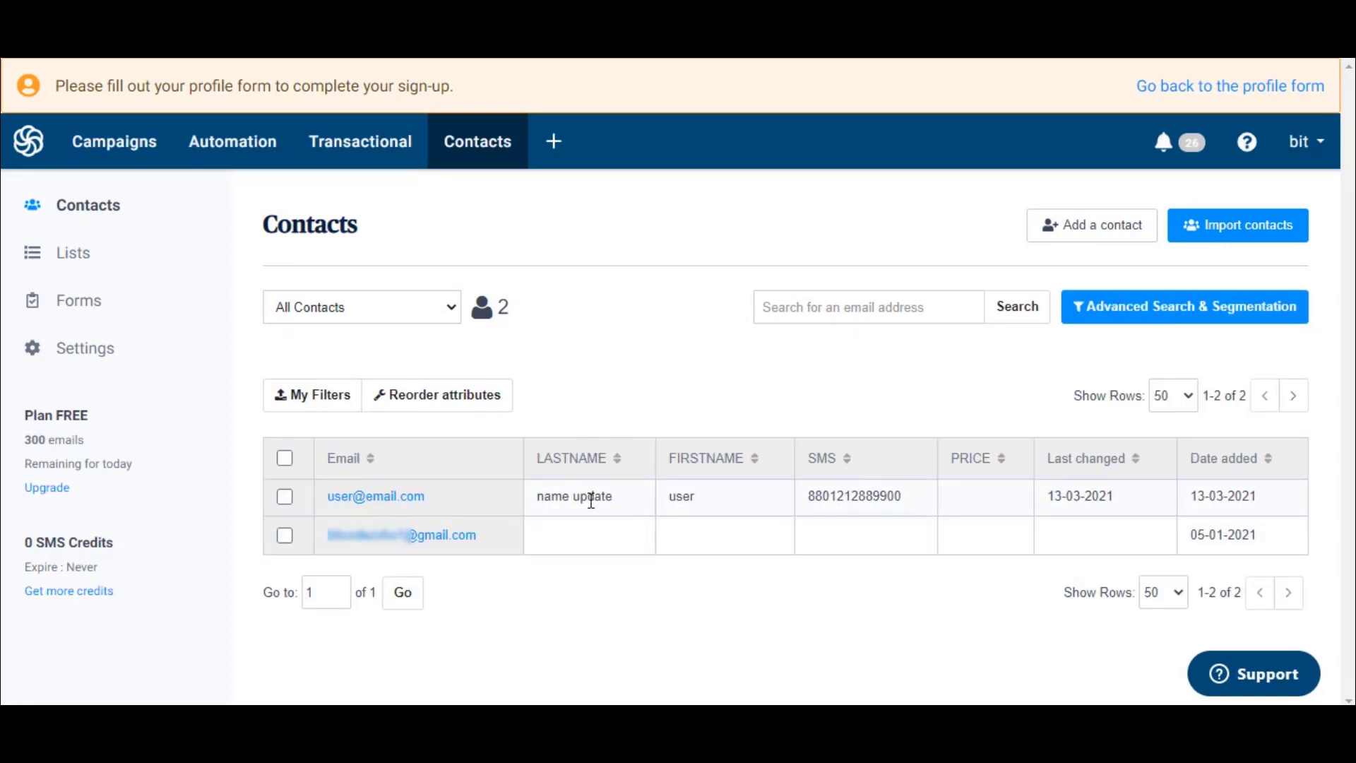
left_click_drag(613, 498, 540, 501)
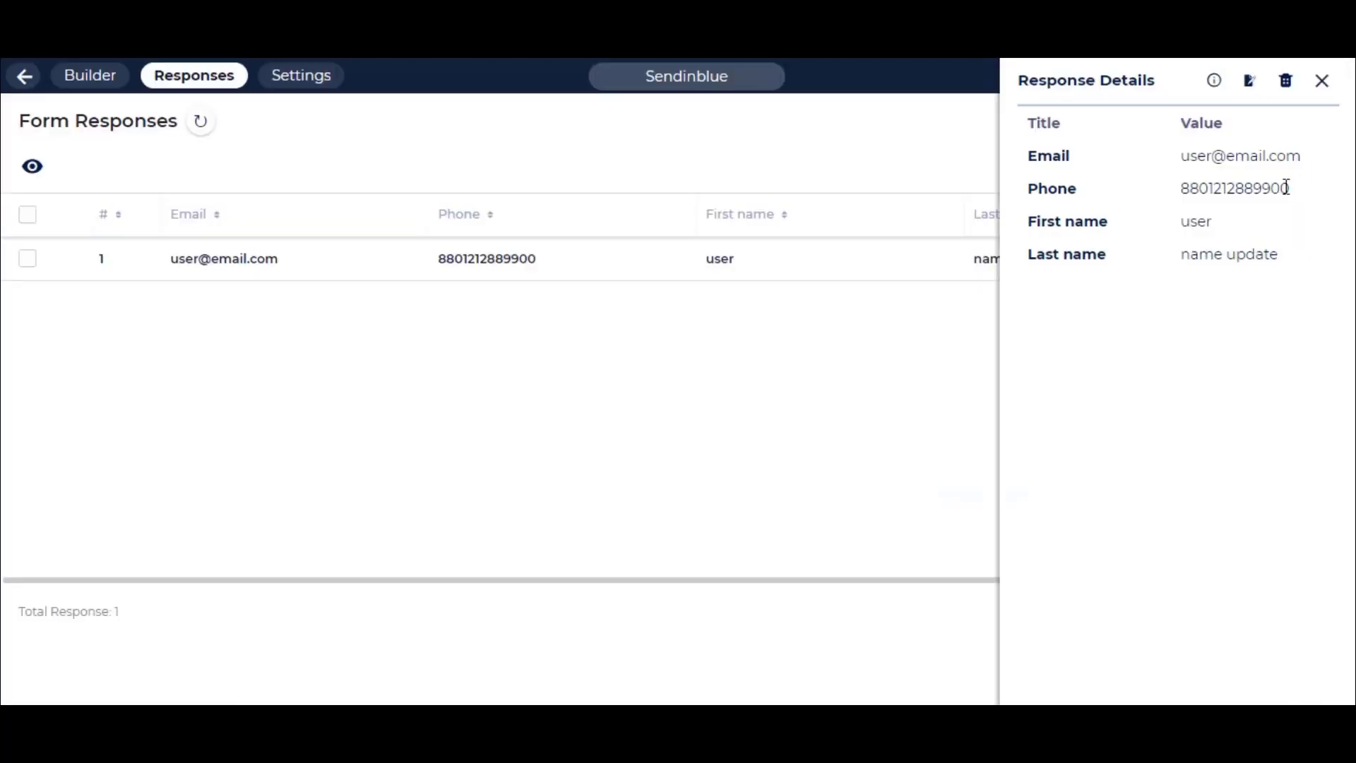
Verify the integration log shows Sendinblue 'update record success' for the last-name edit, then close the details
left_click(1213, 80)
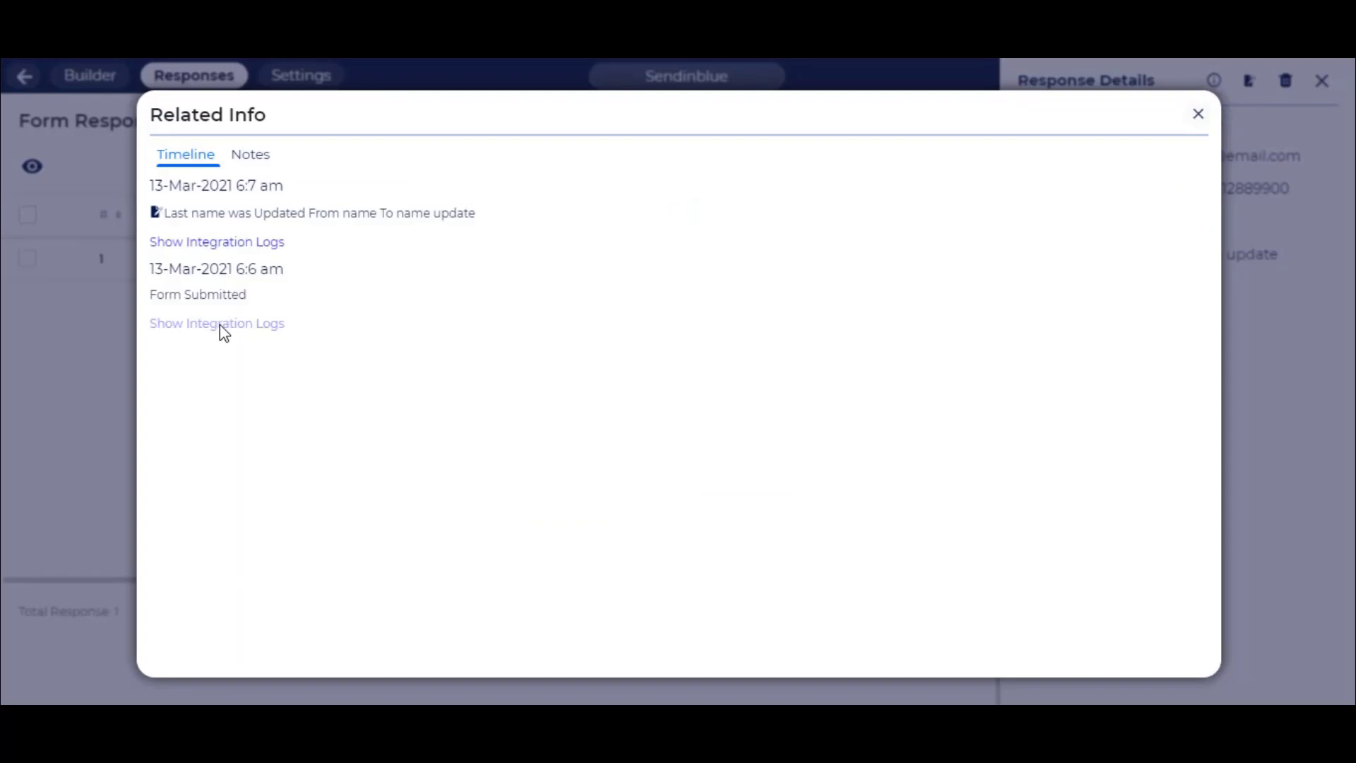
left_click(262, 244)
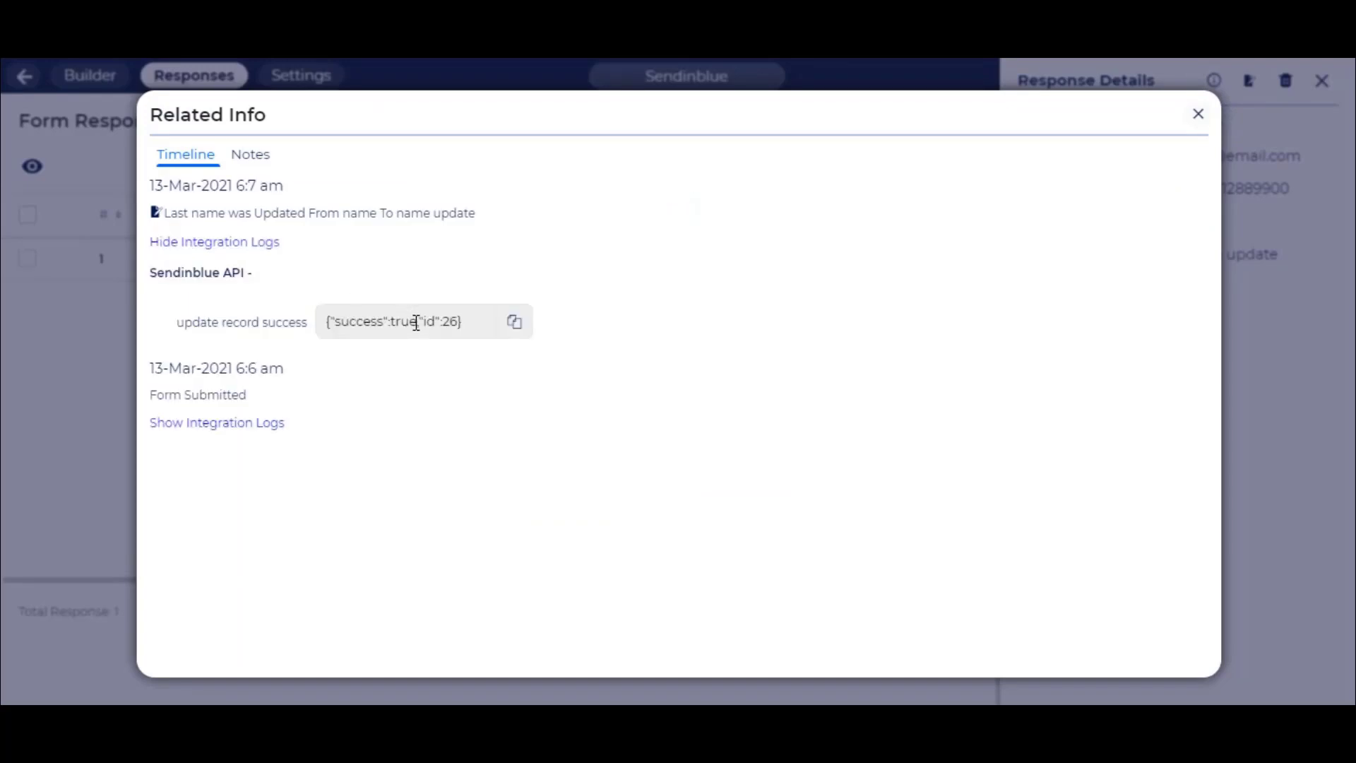
left_click_drag(416, 322, 324, 323)
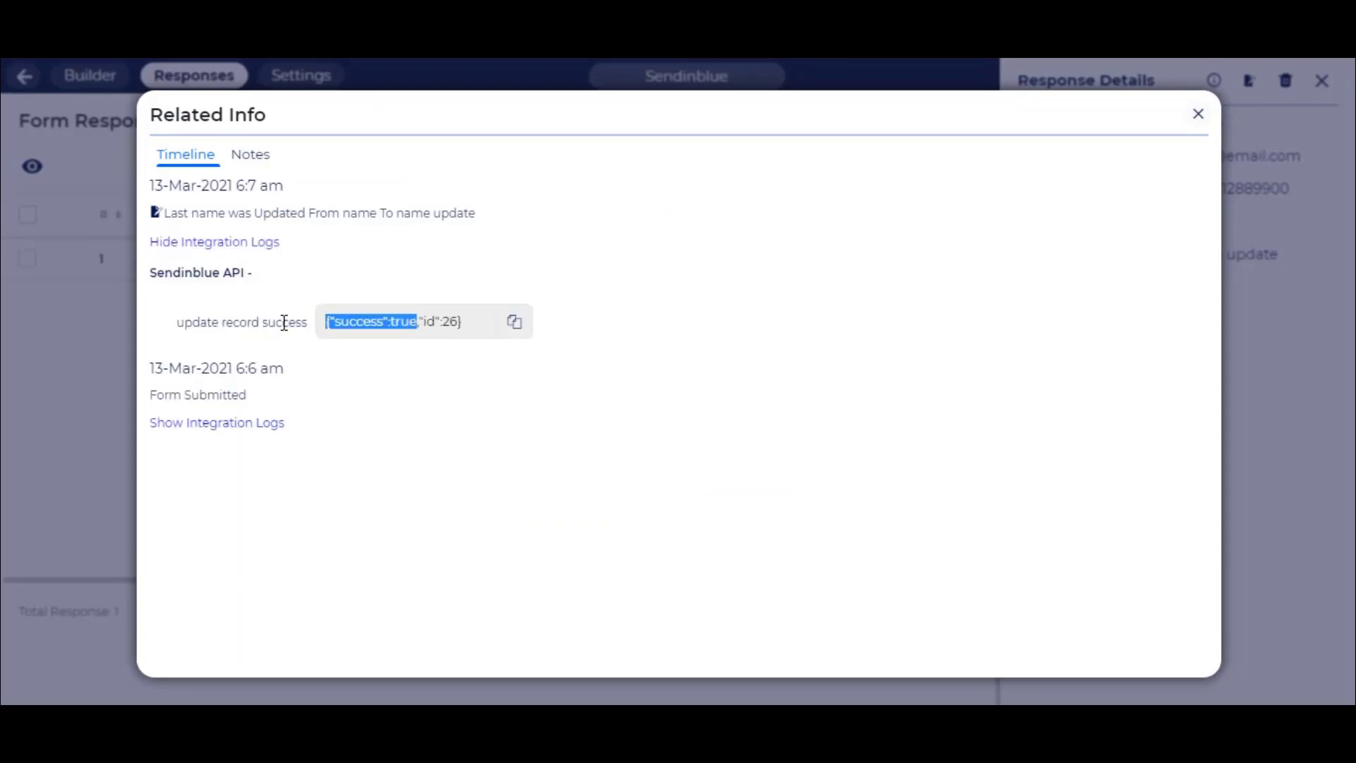
left_click(1199, 115)
left_click(1321, 82)
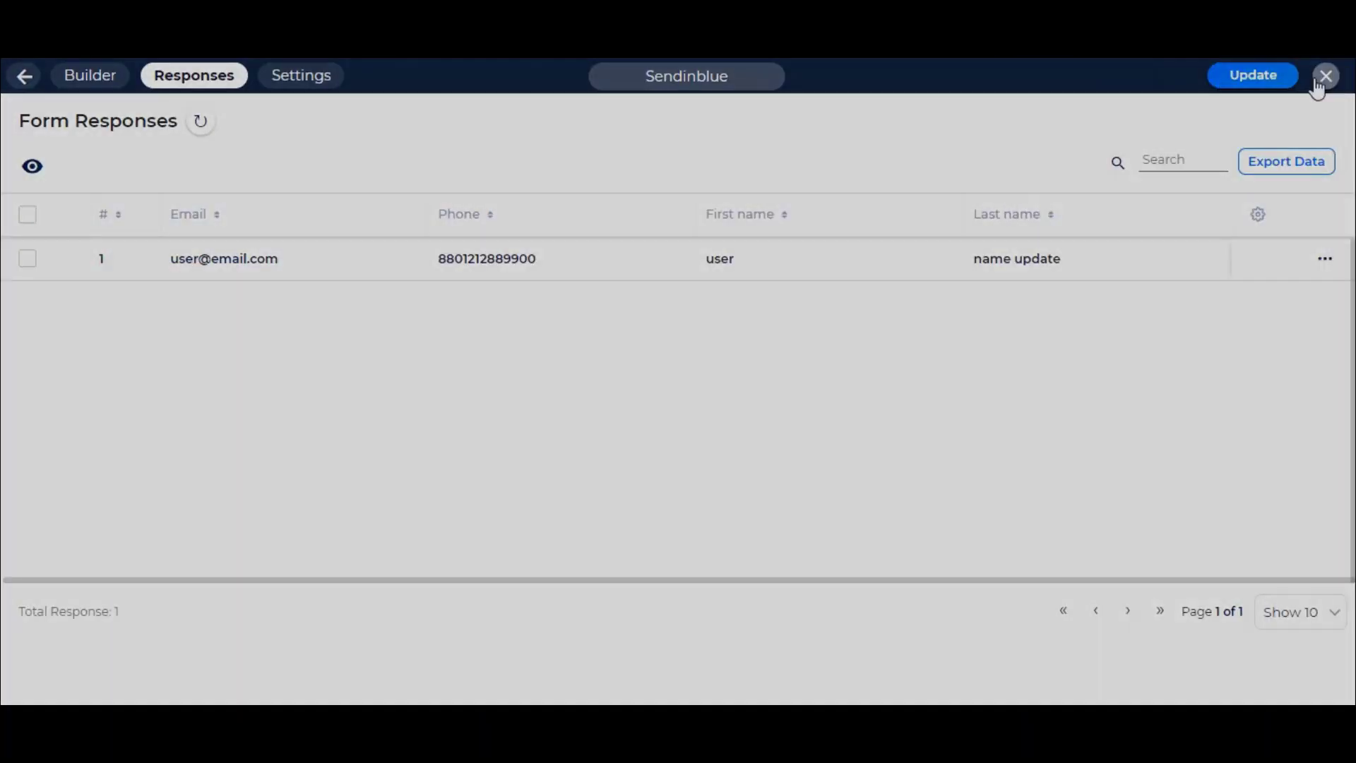